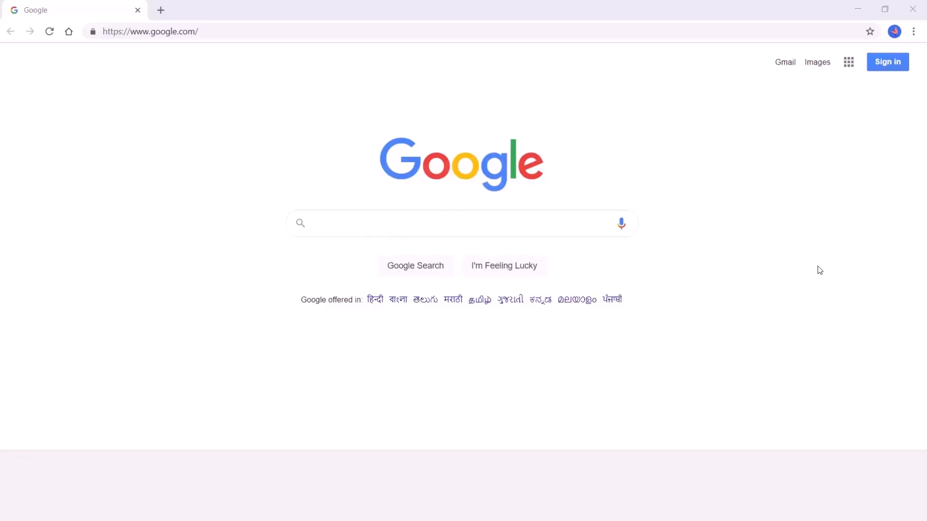
Step: Paste 'download microsoft server 2019 evaluation' into Google's search box and run the search
{"action": "left_click", "coordinate": [561, 229]}
{"action": "type", "text": "download microsoft server 2019 evaluation"}
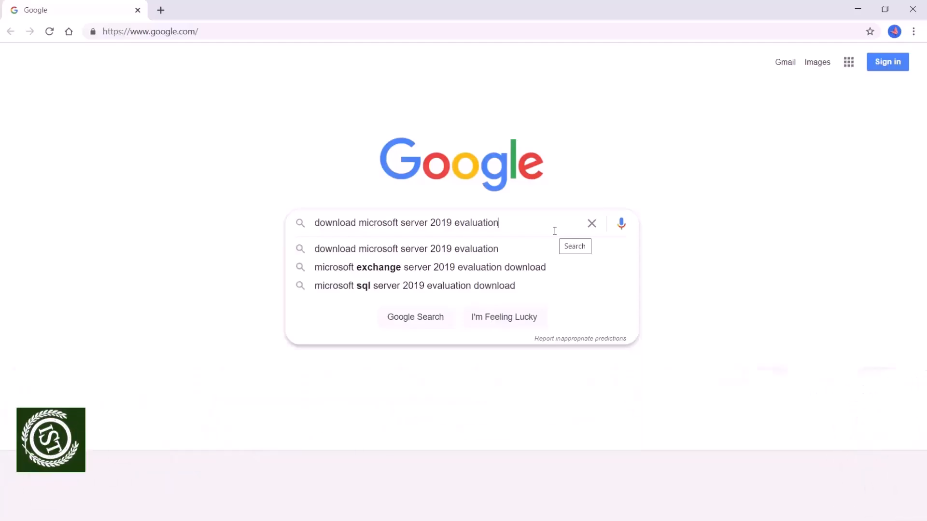
{"action": "key", "text": "Return"}
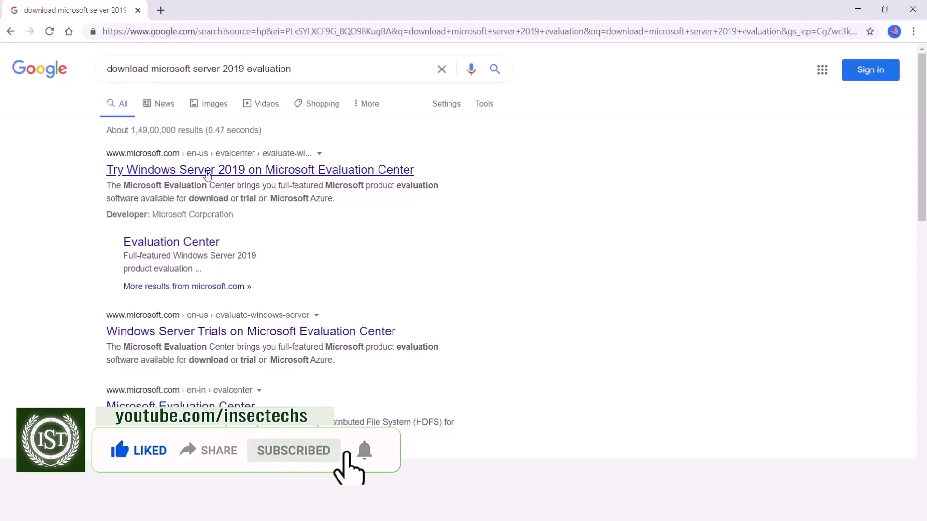
Step: Open the Windows Server 2019 Evaluation Center and request the ISO download format
{"action": "left_click", "coordinate": [207, 175]}
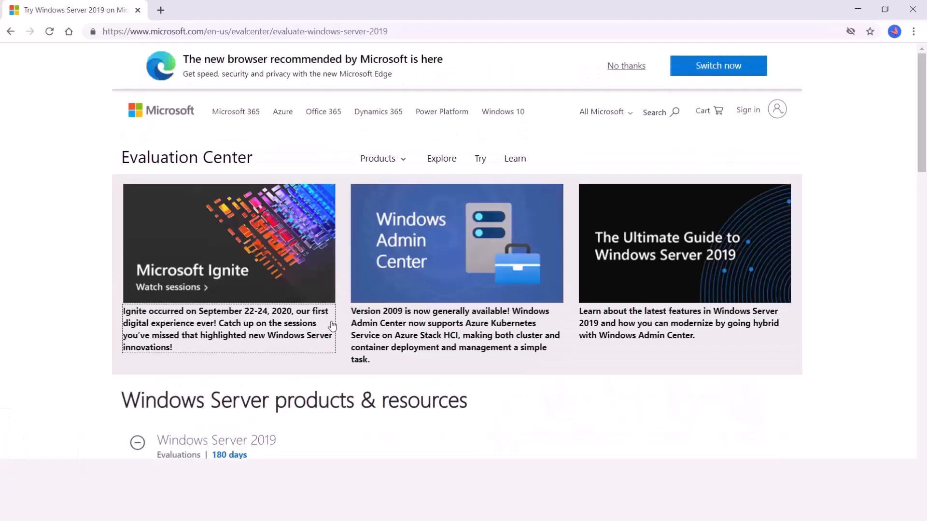
{"action": "scroll", "coordinate": [332, 323], "scroll_direction": "down", "scroll_amount": 4}
{"action": "scroll", "coordinate": [338, 328], "scroll_direction": "down", "scroll_amount": 4}
{"action": "scroll", "coordinate": [362, 340], "scroll_direction": "up", "scroll_amount": 2}
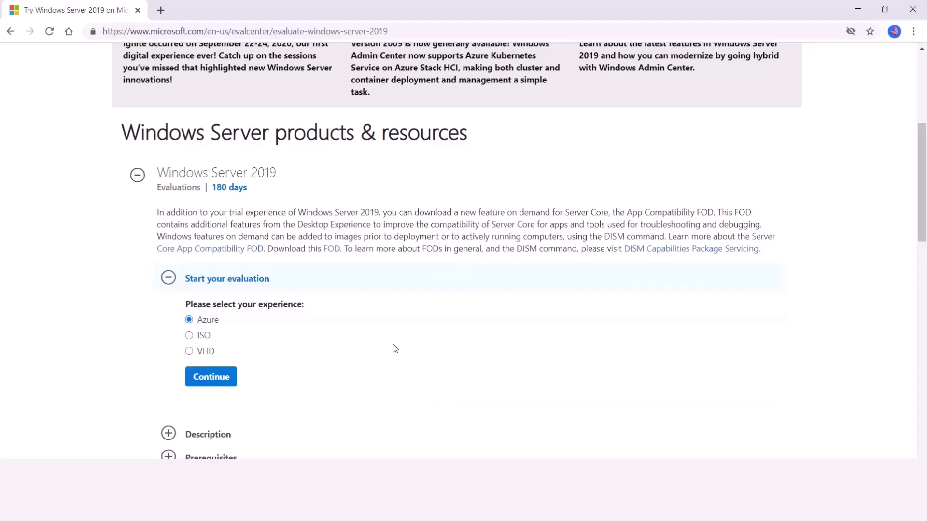
{"action": "left_click", "coordinate": [194, 337]}
{"action": "left_click", "coordinate": [211, 377]}
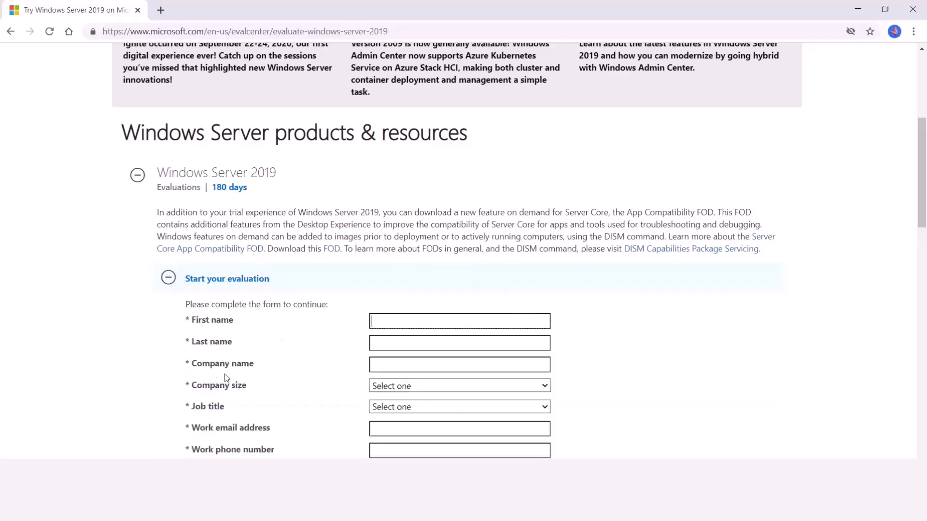
Step: Look over the registration form, then select the 17763.737 ISO in the ISO Downloads folder
{"action": "scroll", "coordinate": [678, 318], "scroll_direction": "down", "scroll_amount": 2}
{"action": "left_click", "coordinate": [430, 225]}
{"action": "left_click", "coordinate": [428, 245]}
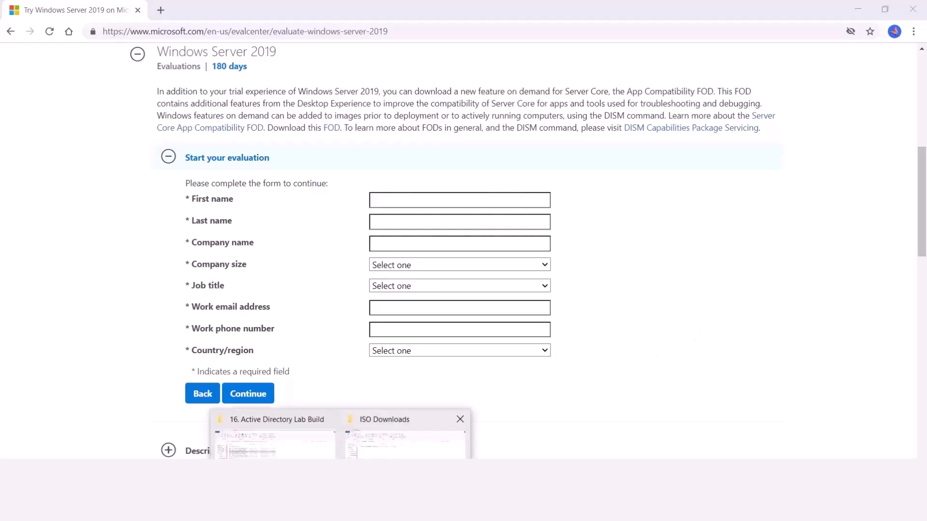
{"action": "left_click", "coordinate": [410, 425]}
{"action": "left_click", "coordinate": [148, 137]}
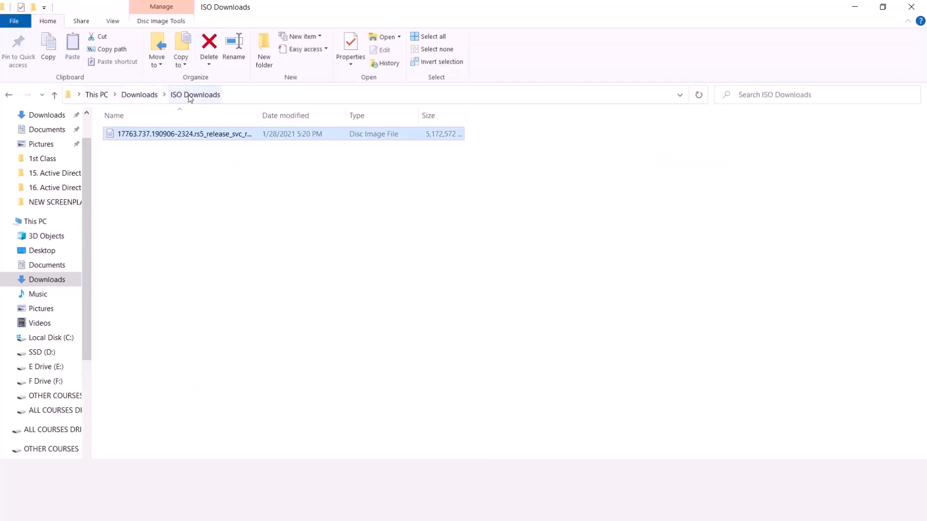
Step: Deselect the ISO file in the ISO Downloads folder
{"action": "left_click", "coordinate": [349, 229]}
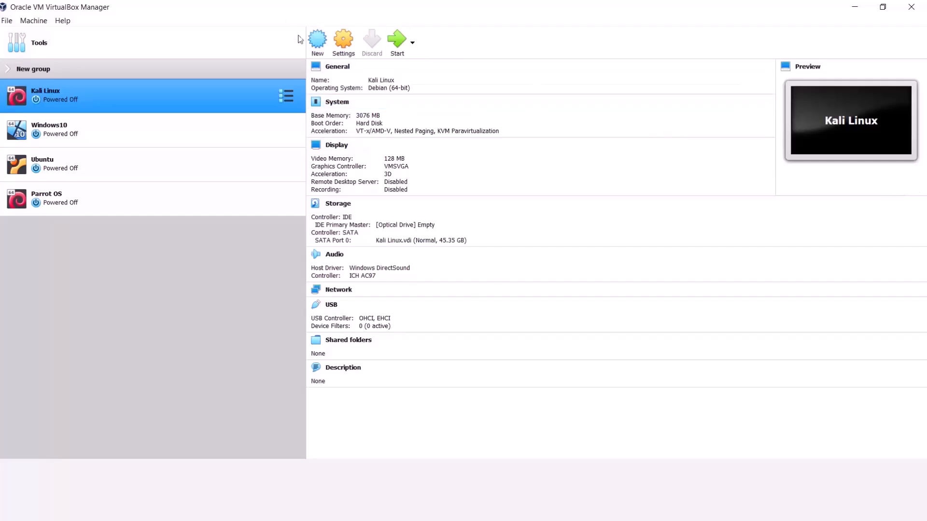
Step: Start a new virtual machine and name it WS2019
{"action": "left_click", "coordinate": [318, 48]}
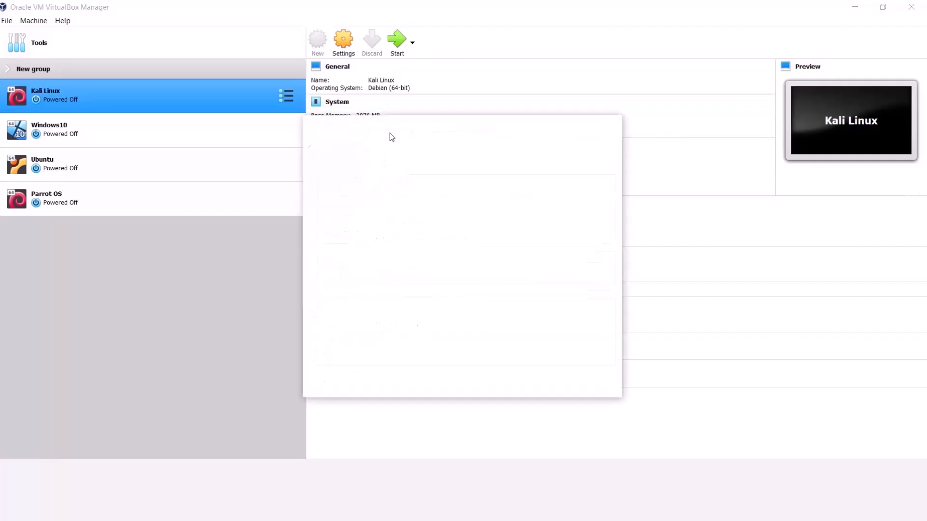
{"action": "left_click_drag", "start_coordinate": [443, 137], "coordinate": [448, 150]}
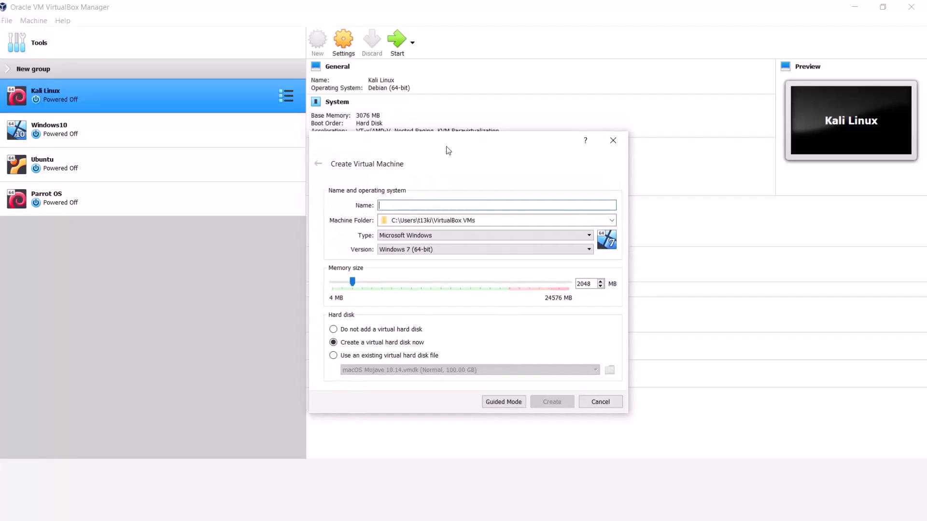
{"action": "type", "text": "WD"}
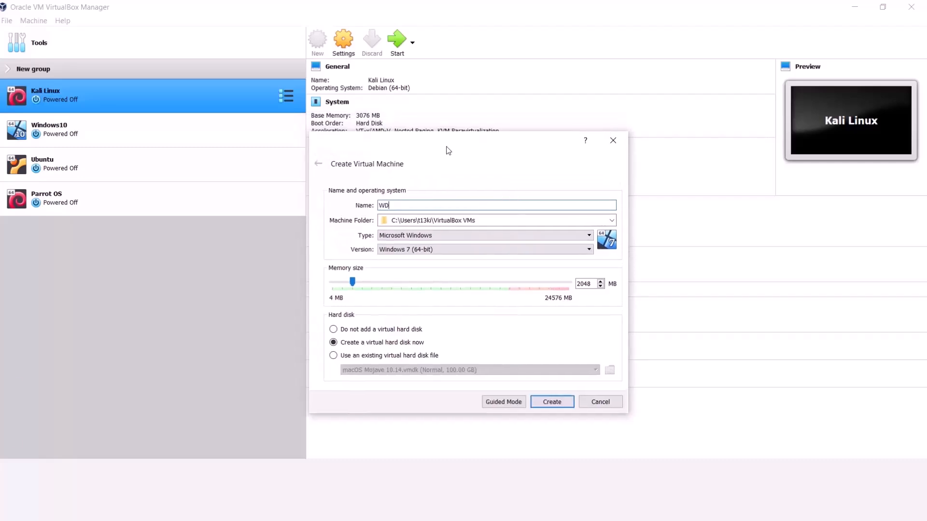
{"action": "key", "text": "BackSpace"}
{"action": "type", "text": "S2019"}
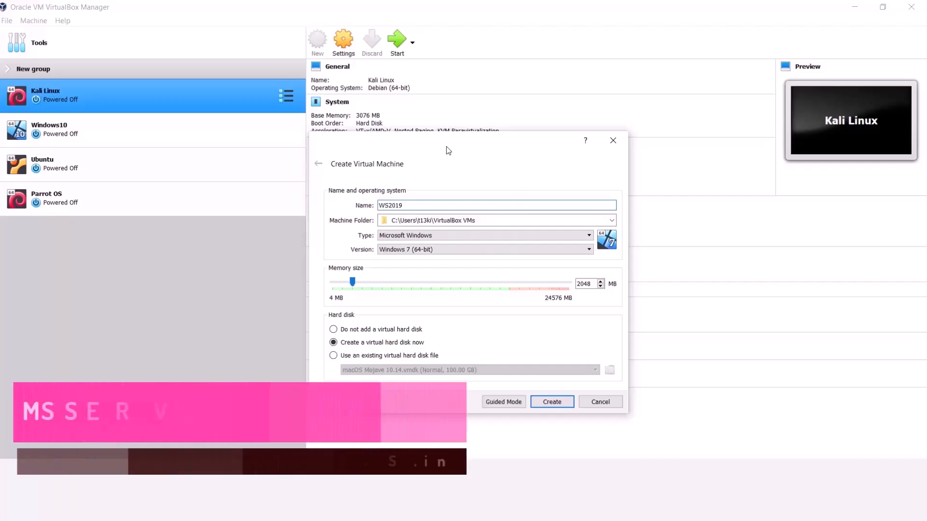
{"action": "left_click", "coordinate": [493, 219]}
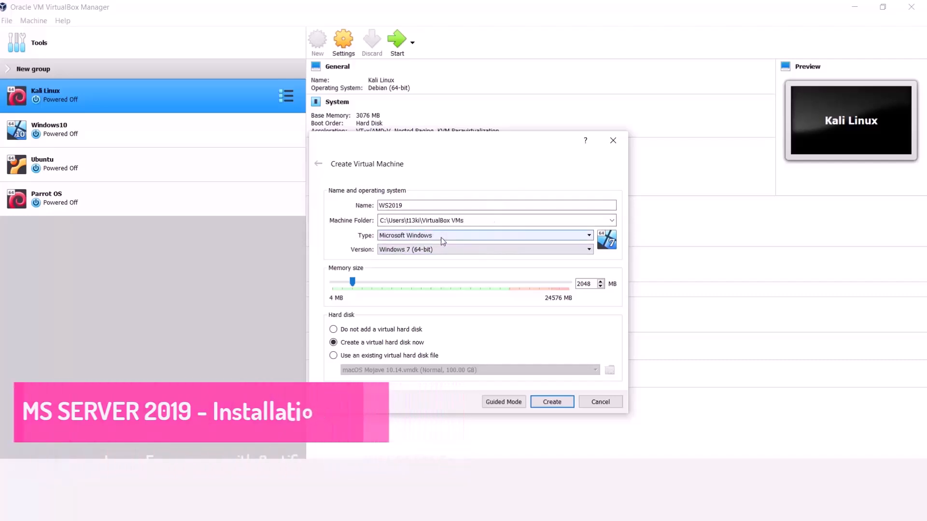
Step: Set the version to Windows 2019 (64-bit) and memory size to 4096 MB
{"action": "left_click", "coordinate": [443, 249]}
{"action": "scroll", "coordinate": [446, 270], "scroll_direction": "down", "scroll_amount": 4}
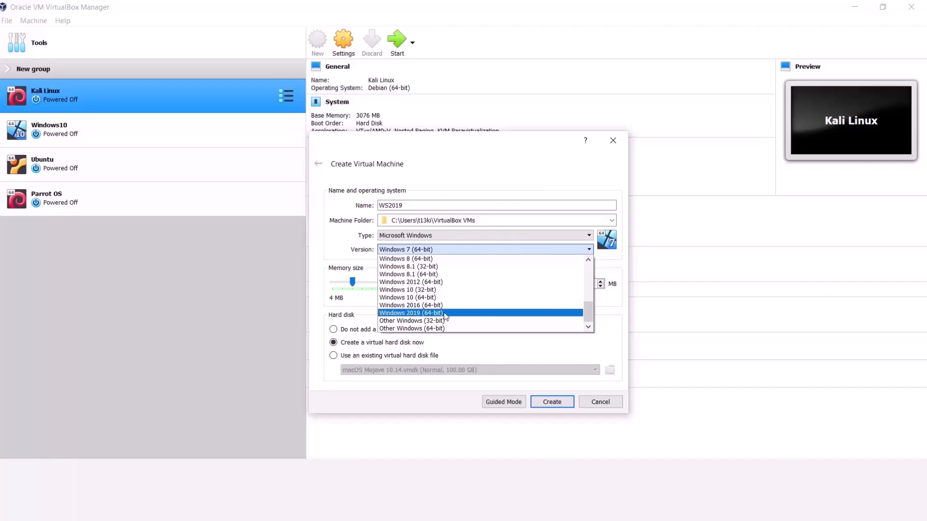
{"action": "left_click", "coordinate": [444, 314]}
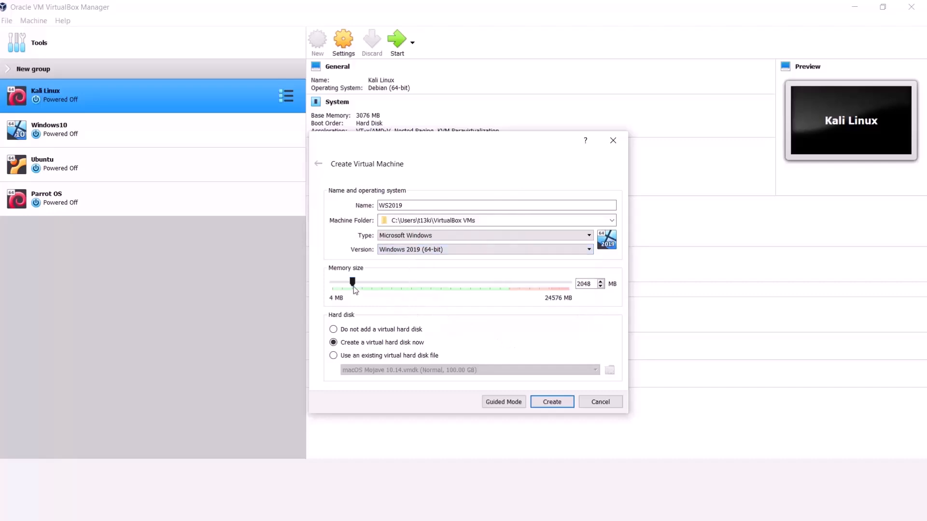
{"action": "left_click_drag", "start_coordinate": [594, 284], "coordinate": [559, 283]}
{"action": "key", "text": "BackSpace"}
{"action": "type", "text": "4096"}
Step: Create WS2019.vdi as a 50 GB dynamically allocated VDI disk and finish the machine
{"action": "left_click", "coordinate": [552, 402]}
{"action": "left_click", "coordinate": [512, 214]}
{"action": "key", "text": "shift+Left"}
{"action": "key", "text": "shift+Left"}
{"action": "key", "text": "shift+Left"}
{"action": "key", "text": "shift+Left"}
{"action": "key", "text": "shift+Left"}
{"action": "key", "text": "shift+Left"}
{"action": "key", "text": "shift+Left"}
{"action": "key", "text": "shift+Left"}
{"action": "key", "text": "shift+Left"}
{"action": "key", "text": "shift+Left"}
{"action": "key", "text": "shift+Left"}
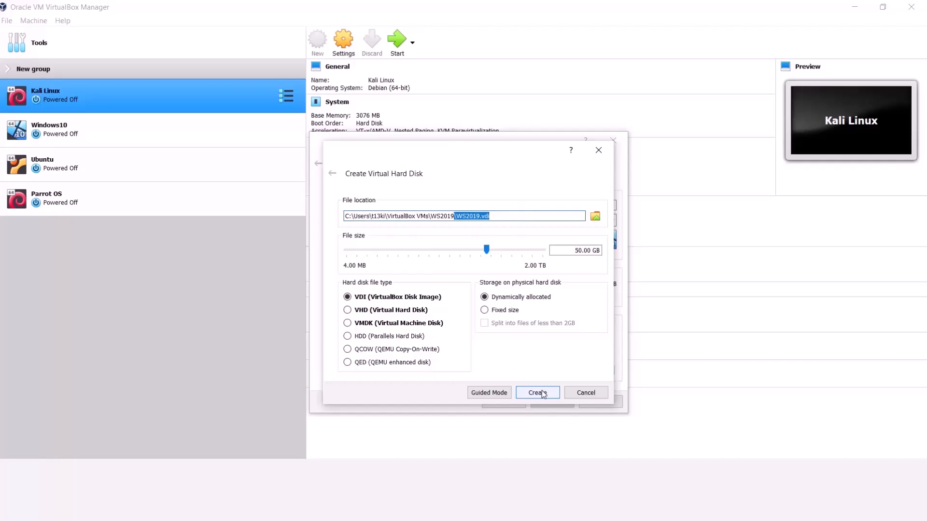
{"action": "left_click_drag", "start_coordinate": [485, 250], "coordinate": [487, 251]}
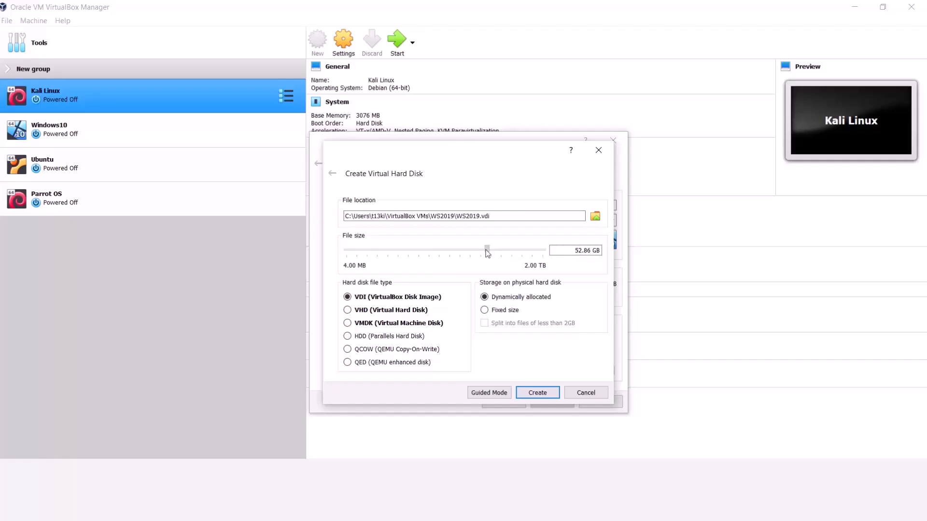
{"action": "left_click_drag", "start_coordinate": [577, 250], "coordinate": [614, 249]}
{"action": "key", "text": "BackSpace"}
{"action": "key", "text": "BackSpace"}
{"action": "type", "text": "50"}
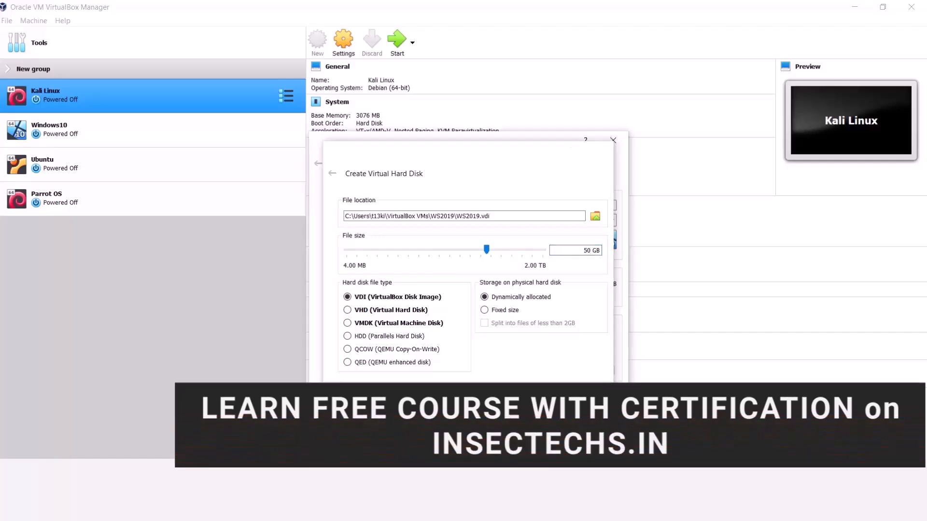
{"action": "left_click", "coordinate": [539, 392]}
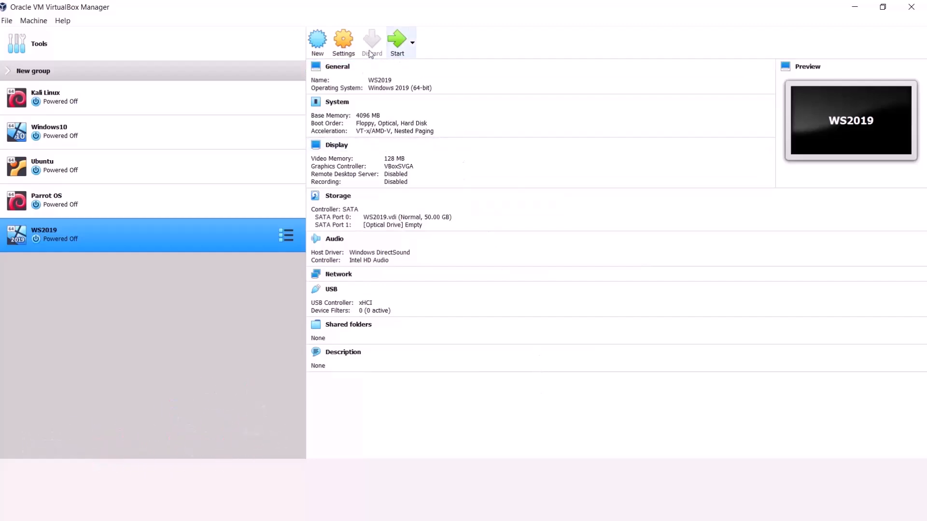
Step: In WS2019's settings, set Shared Clipboard and Drag'n'Drop to Bidirectional
{"action": "left_click", "coordinate": [346, 57]}
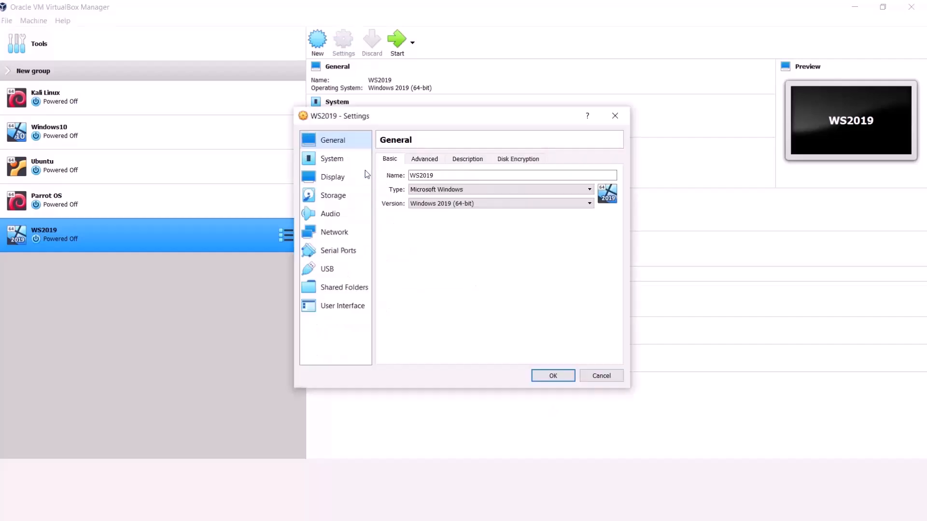
{"action": "left_click", "coordinate": [423, 159]}
{"action": "left_click", "coordinate": [466, 159]}
{"action": "left_click", "coordinate": [491, 161]}
{"action": "left_click", "coordinate": [459, 163]}
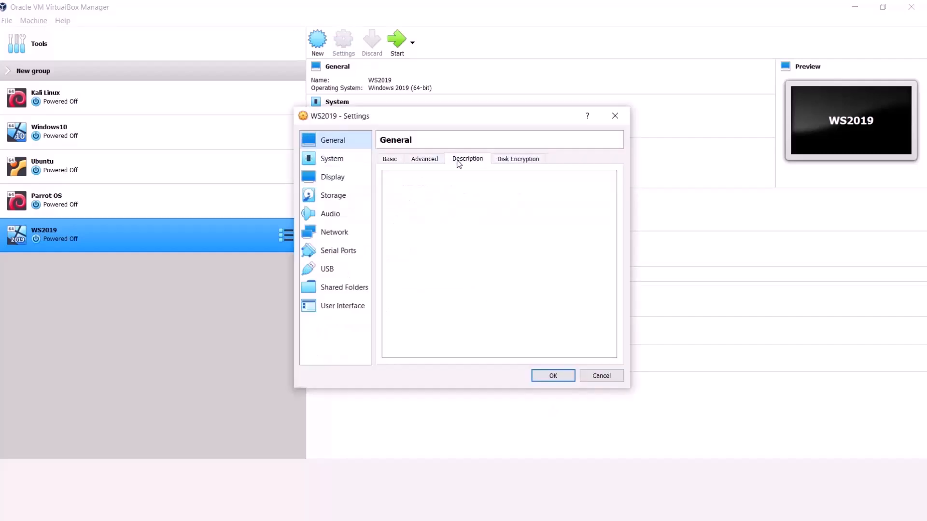
{"action": "left_click", "coordinate": [424, 160]}
{"action": "left_click", "coordinate": [461, 191]}
{"action": "left_click", "coordinate": [459, 224]}
{"action": "left_click", "coordinate": [452, 205]}
{"action": "left_click", "coordinate": [457, 238]}
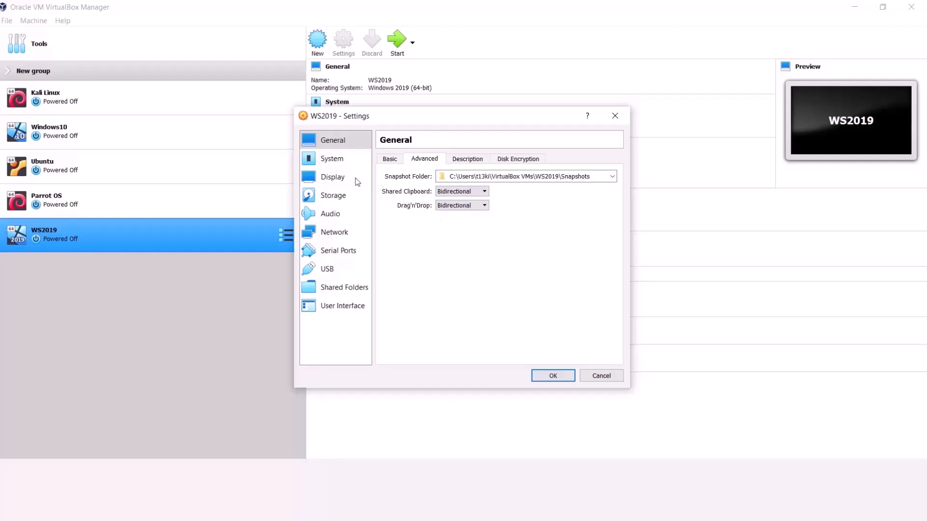
Step: Disable floppy boot and order the boot devices Hard Disk first, Optical second
{"action": "left_click", "coordinate": [347, 163]}
{"action": "left_click", "coordinate": [444, 204]}
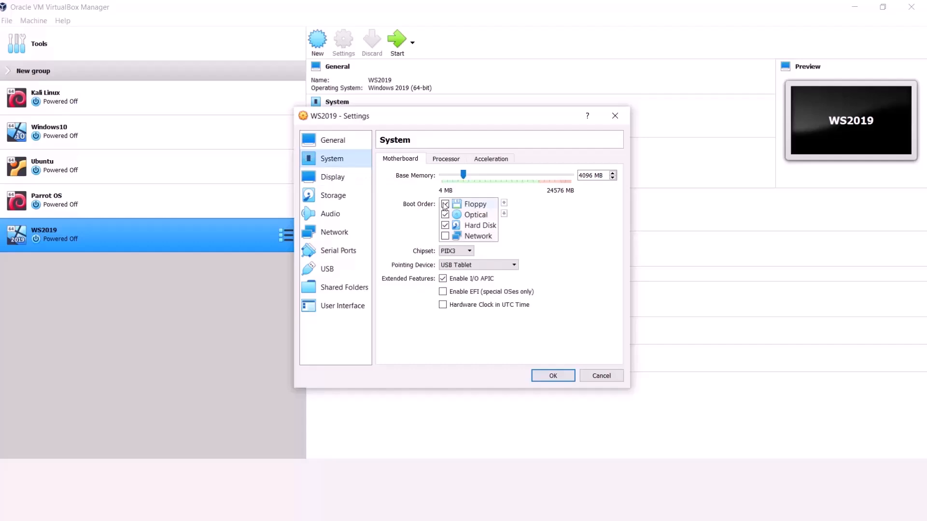
{"action": "left_click", "coordinate": [465, 226]}
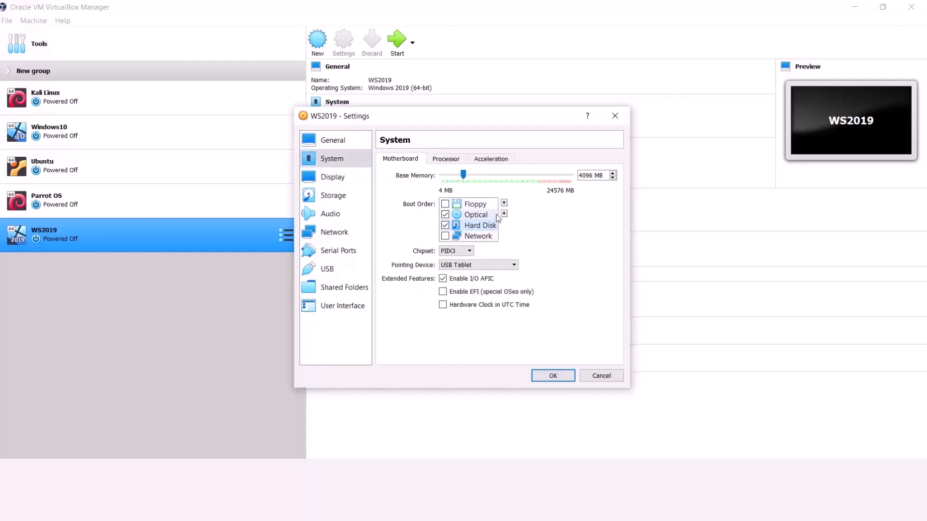
{"action": "left_click", "coordinate": [504, 203]}
{"action": "left_click", "coordinate": [504, 204]}
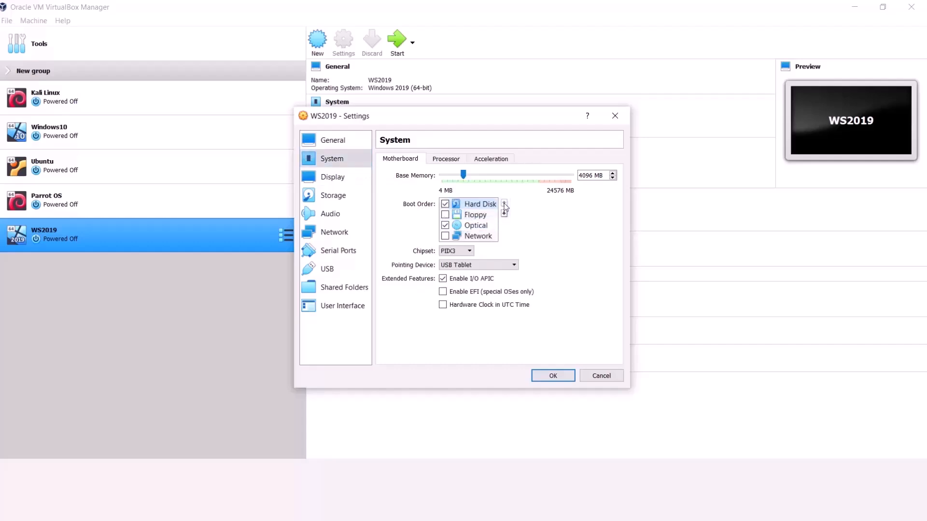
{"action": "left_click", "coordinate": [476, 227]}
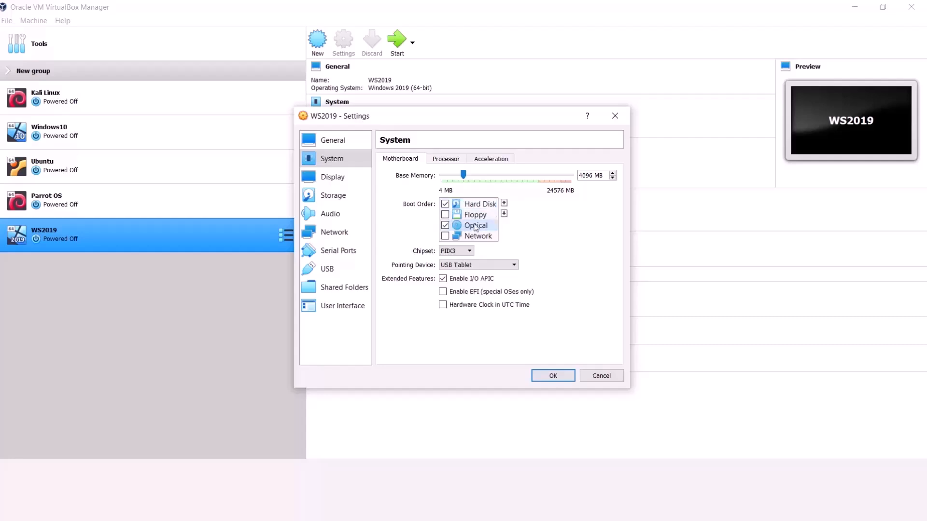
{"action": "left_click", "coordinate": [503, 204]}
Step: Look over the Display, Remote Display and Recording settings before moving to Storage
{"action": "left_click", "coordinate": [338, 178]}
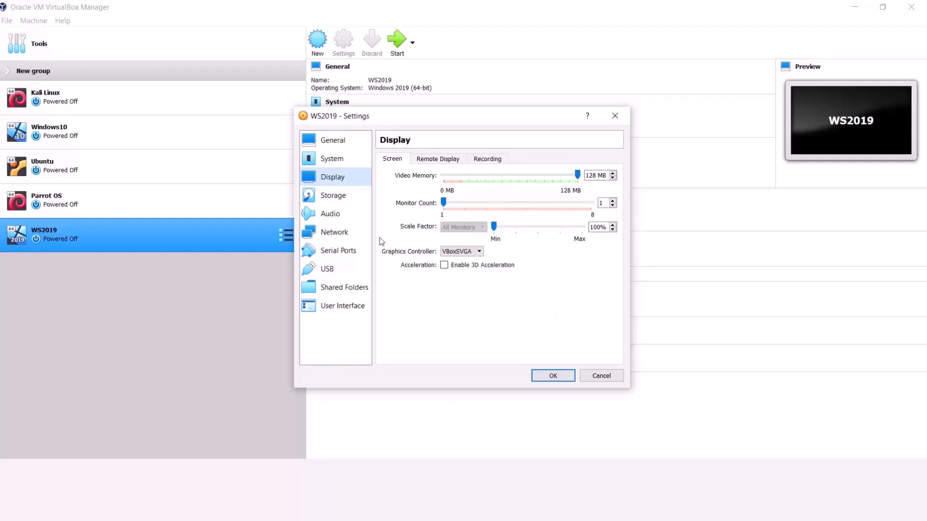
{"action": "left_click", "coordinate": [446, 159]}
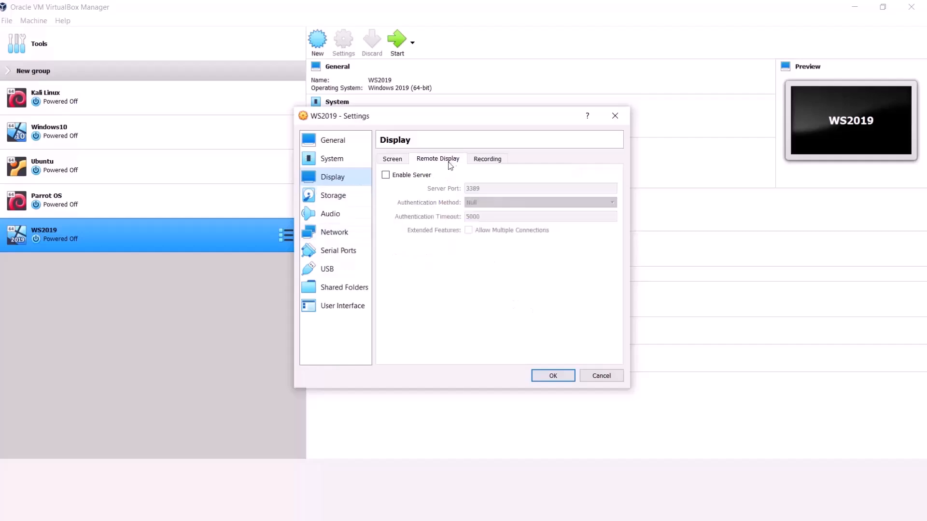
{"action": "left_click", "coordinate": [479, 159]}
{"action": "left_click", "coordinate": [348, 196]}
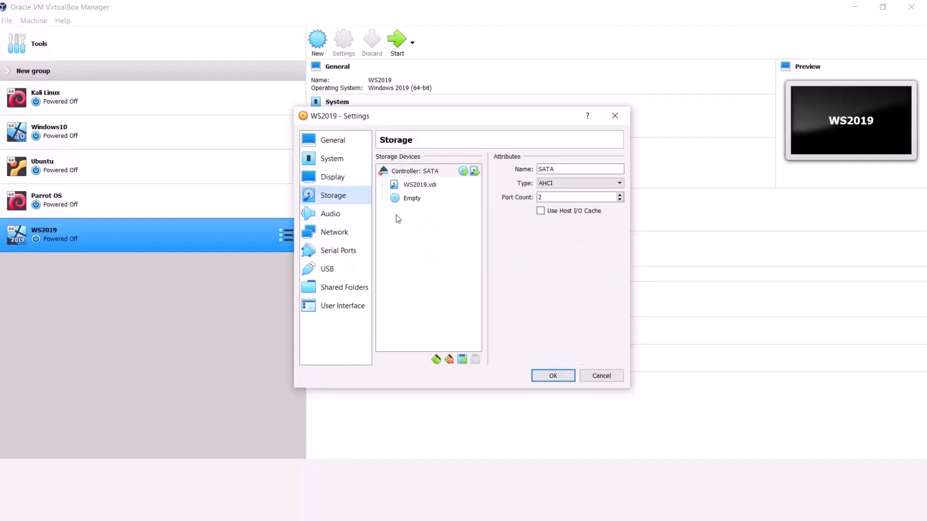
Step: Load the 17763.737 Windows Server ISO (4.93 GB) into WS2019's empty optical drive
{"action": "left_click", "coordinate": [405, 199]}
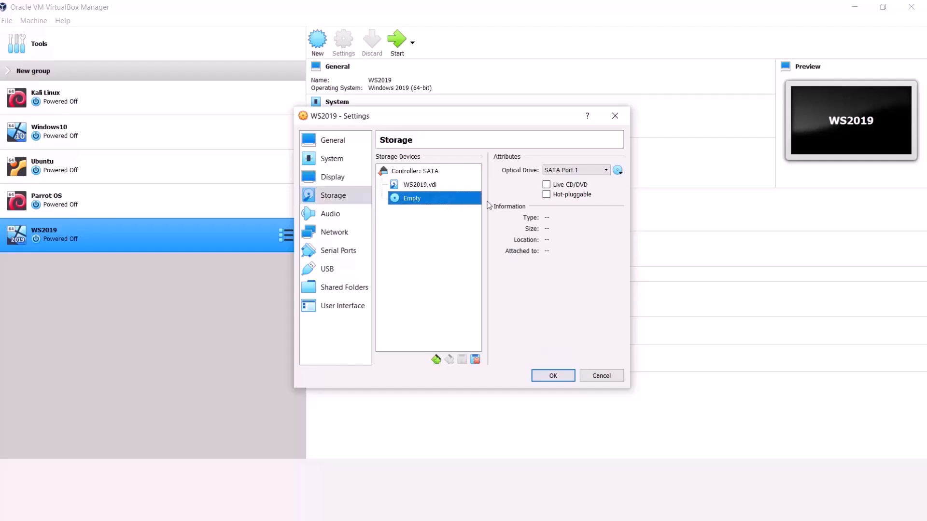
{"action": "left_click", "coordinate": [617, 171]}
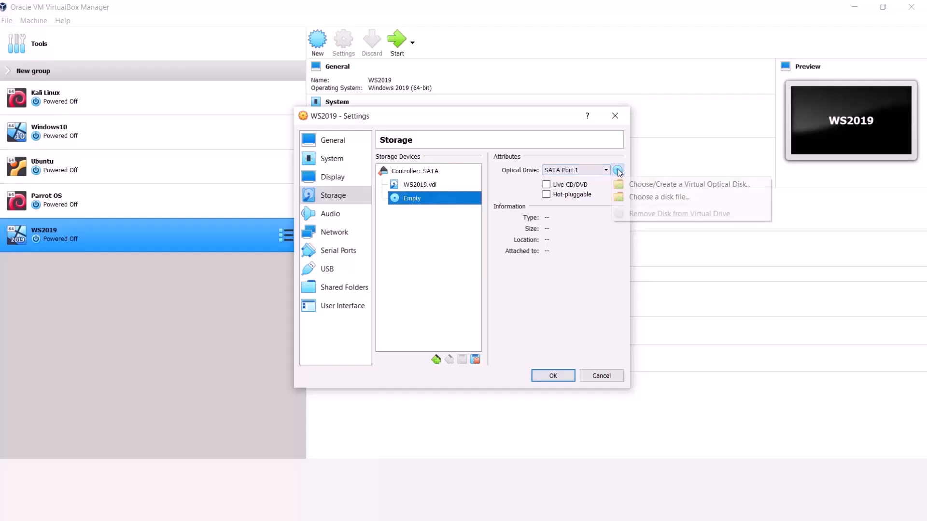
{"action": "left_click", "coordinate": [642, 197]}
{"action": "left_click", "coordinate": [481, 218]}
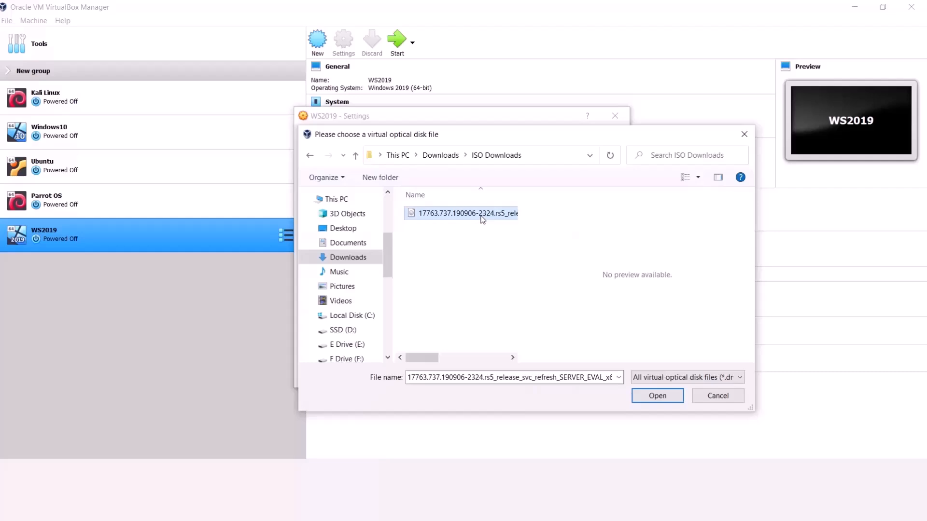
{"action": "left_click_drag", "start_coordinate": [520, 194], "coordinate": [696, 202]}
{"action": "left_click", "coordinate": [656, 396]}
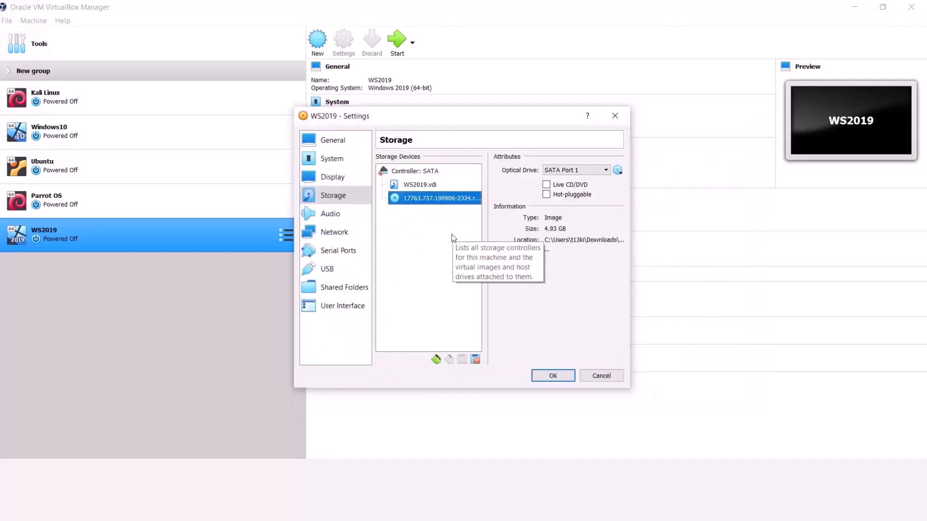
Step: Attach network Adapter 1 as a Bridged Adapter on the Qualcomm Atheros wireless card
{"action": "left_click", "coordinate": [350, 218]}
{"action": "left_click", "coordinate": [349, 233]}
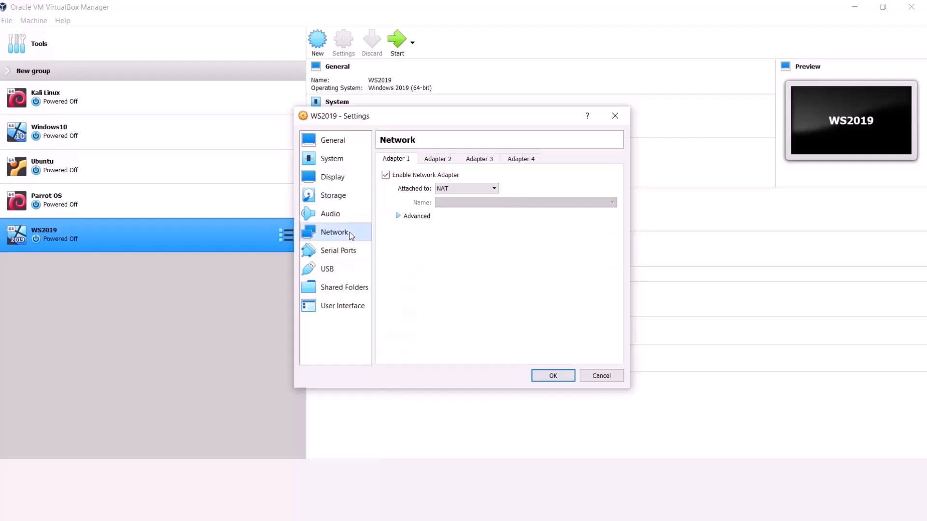
{"action": "left_click", "coordinate": [446, 188]}
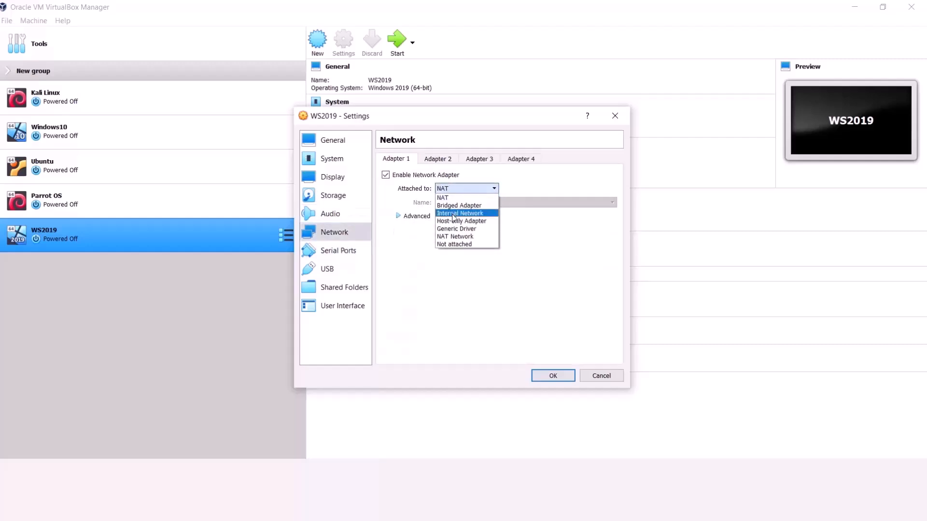
{"action": "left_click", "coordinate": [458, 205]}
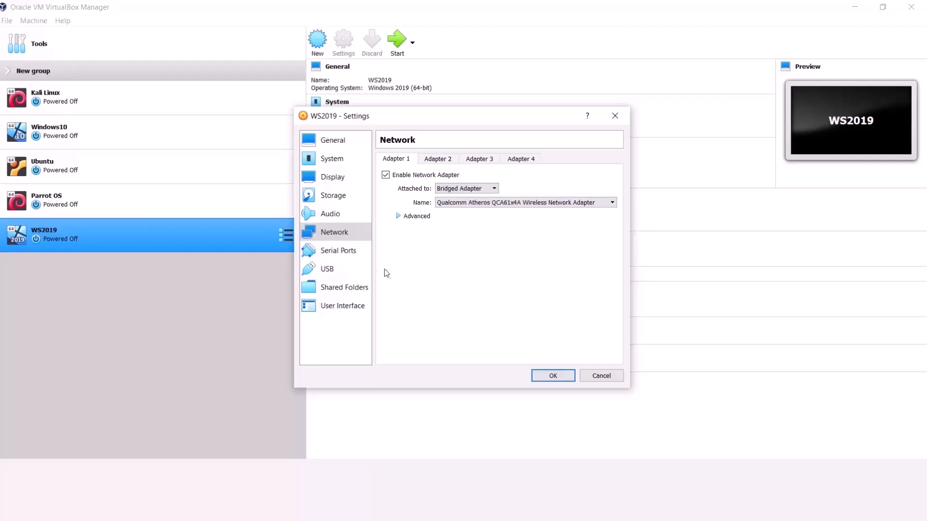
Step: Review the Serial Ports, USB, Shared Folders, User Interface, System and General pages, then save
{"action": "left_click", "coordinate": [337, 255]}
{"action": "left_click", "coordinate": [336, 268]}
{"action": "left_click", "coordinate": [338, 288]}
{"action": "left_click", "coordinate": [341, 305]}
{"action": "left_click", "coordinate": [342, 289]}
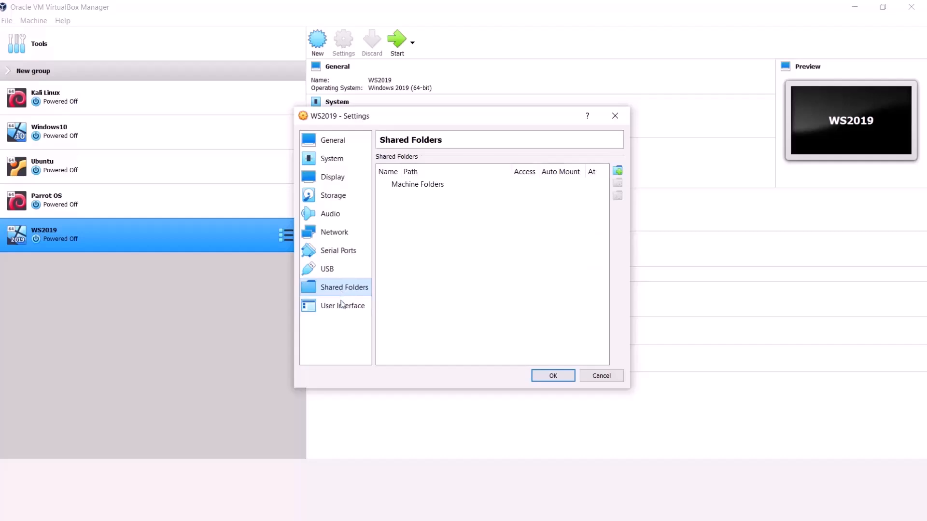
{"action": "left_click", "coordinate": [344, 308]}
{"action": "left_click", "coordinate": [342, 160]}
{"action": "left_click", "coordinate": [333, 141]}
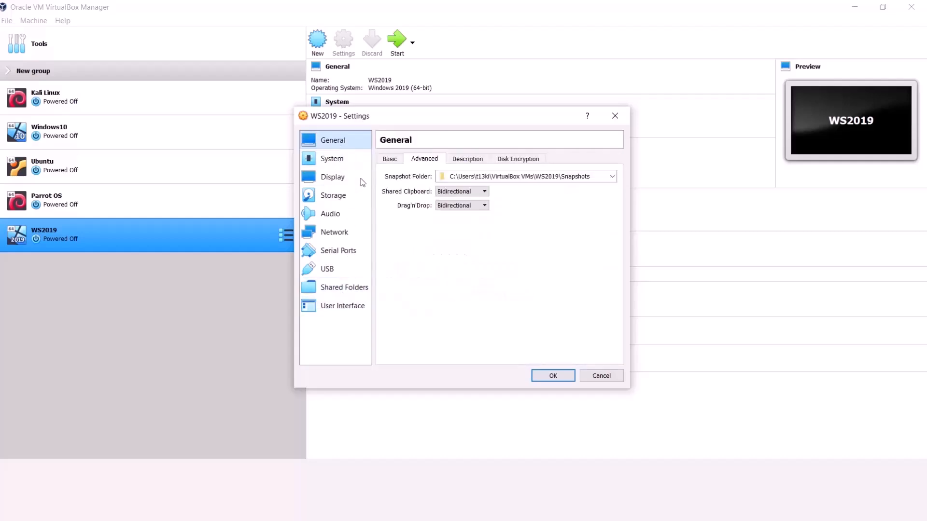
{"action": "left_click", "coordinate": [540, 377]}
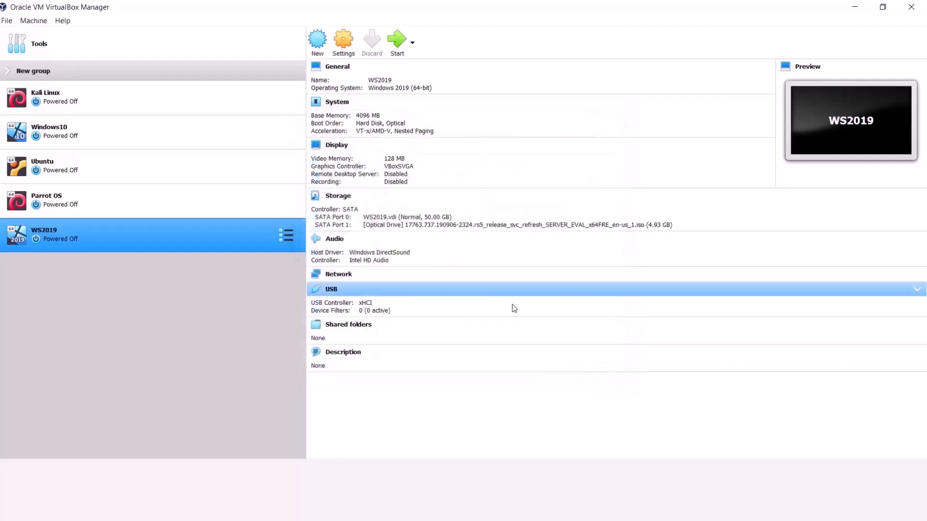
Step: Start WS2019 with the 17763.737 Windows Server ISO chosen as the start-up disk
{"action": "left_click", "coordinate": [395, 48]}
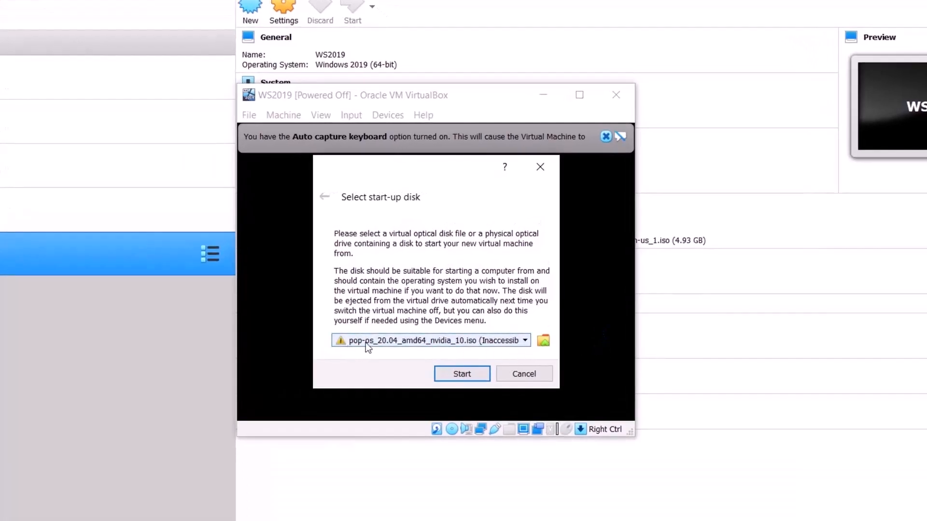
{"action": "left_click", "coordinate": [525, 341]}
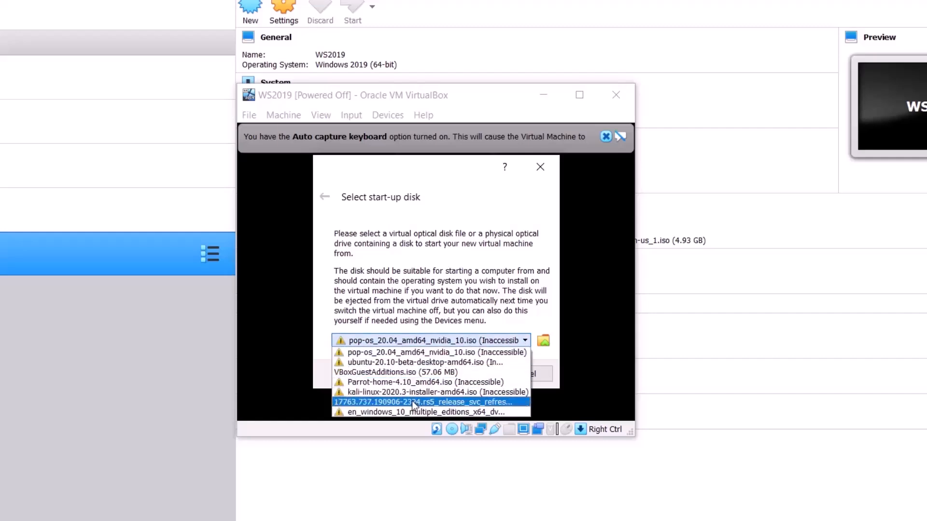
{"action": "left_click", "coordinate": [412, 401]}
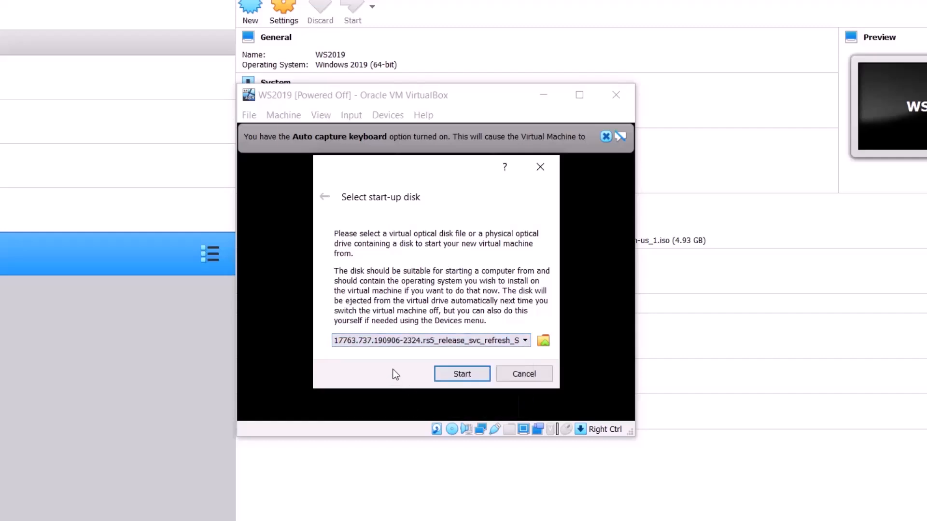
{"action": "left_click", "coordinate": [391, 340]}
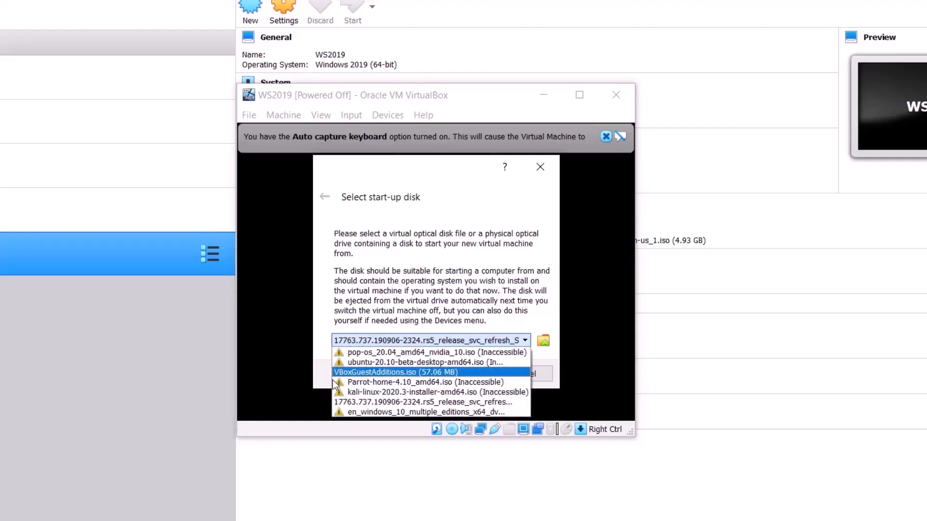
{"action": "left_click", "coordinate": [361, 399]}
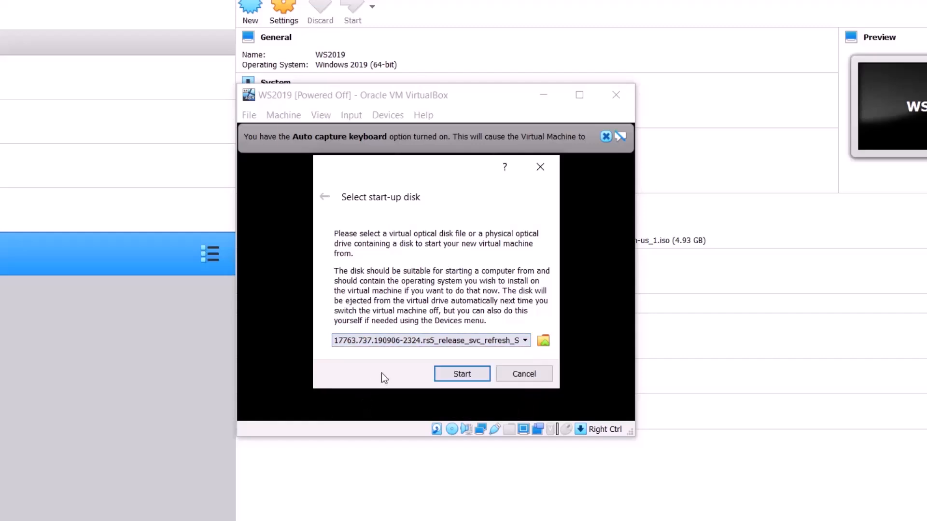
{"action": "left_click", "coordinate": [454, 375]}
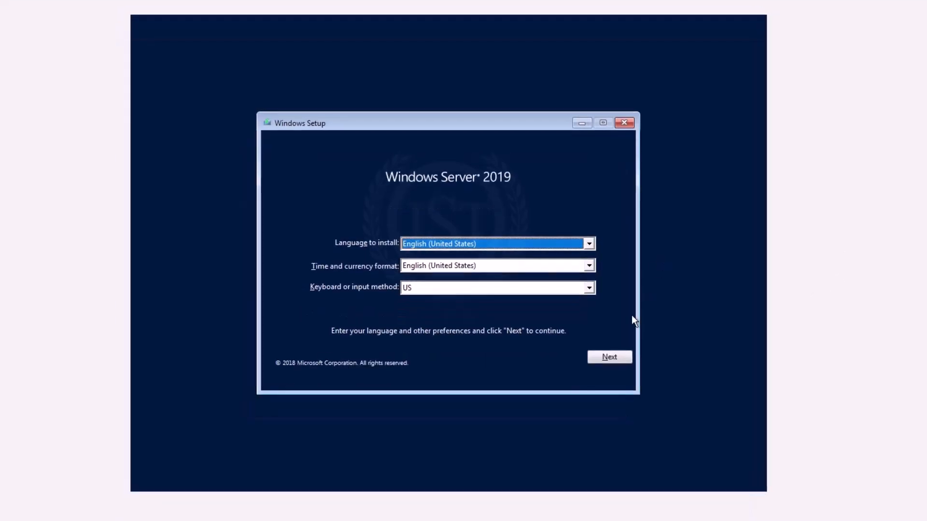
Step: Choose English (India) as the time and currency format and continue to Install now
{"action": "left_click", "coordinate": [482, 265]}
{"action": "scroll", "coordinate": [465, 323], "scroll_direction": "down", "scroll_amount": 2}
{"action": "scroll", "coordinate": [465, 324], "scroll_direction": "up", "scroll_amount": 14}
{"action": "scroll", "coordinate": [465, 323], "scroll_direction": "up", "scroll_amount": 4}
{"action": "scroll", "coordinate": [464, 323], "scroll_direction": "up", "scroll_amount": 4}
{"action": "scroll", "coordinate": [465, 323], "scroll_direction": "up", "scroll_amount": 4}
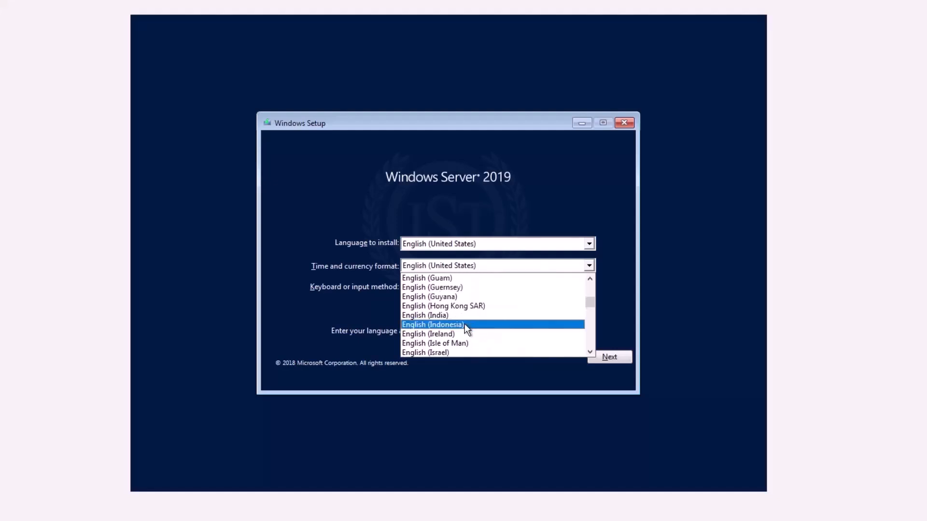
{"action": "left_click", "coordinate": [444, 316]}
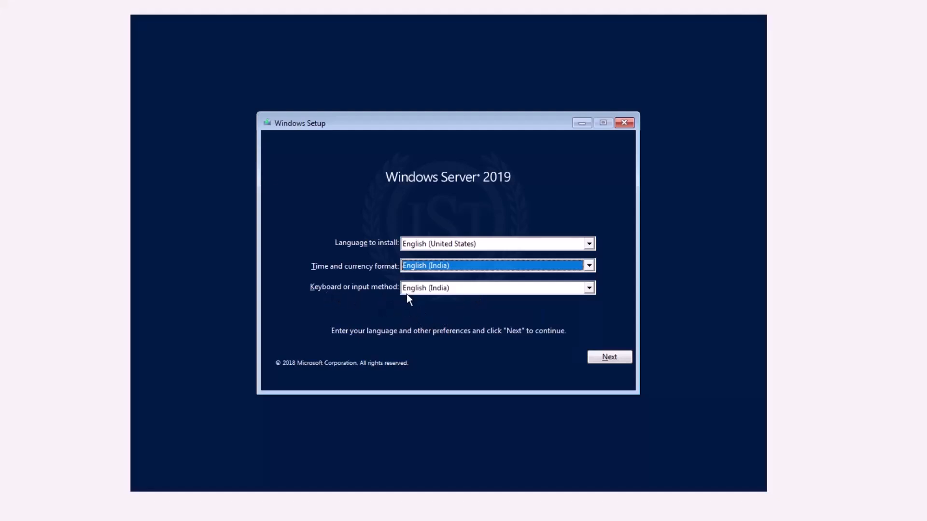
{"action": "left_click", "coordinate": [612, 358]}
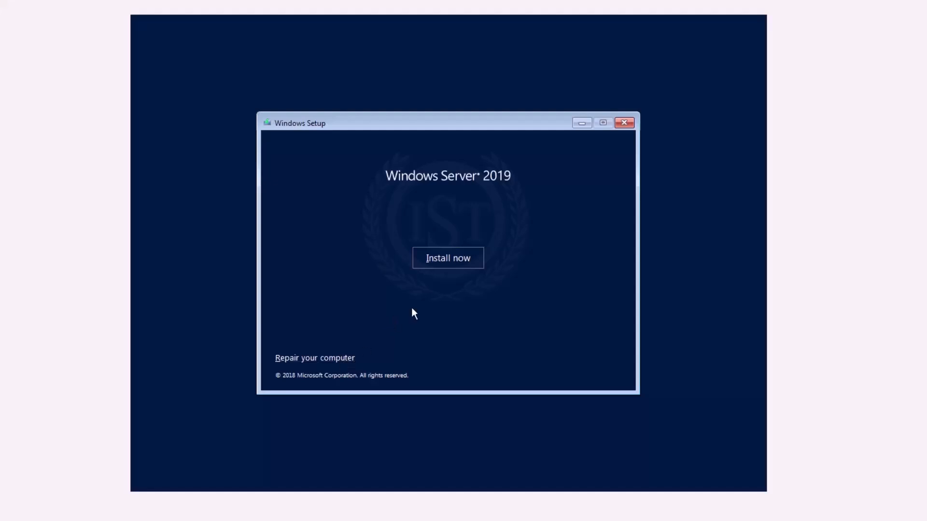
Step: Start the installation and choose the Windows Server 2019 Datacenter Evaluation (Desktop Experience) edition
{"action": "left_click", "coordinate": [454, 264]}
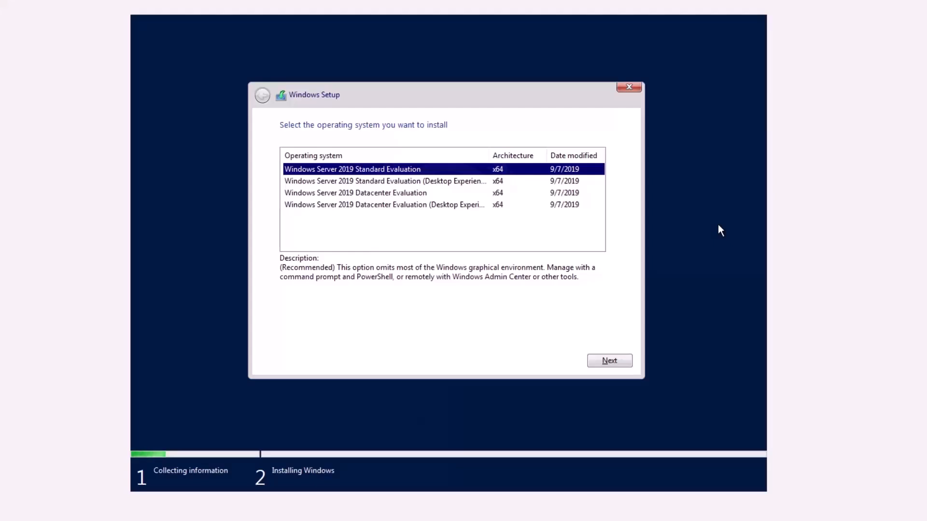
{"action": "left_click_drag", "start_coordinate": [488, 155], "coordinate": [534, 155]}
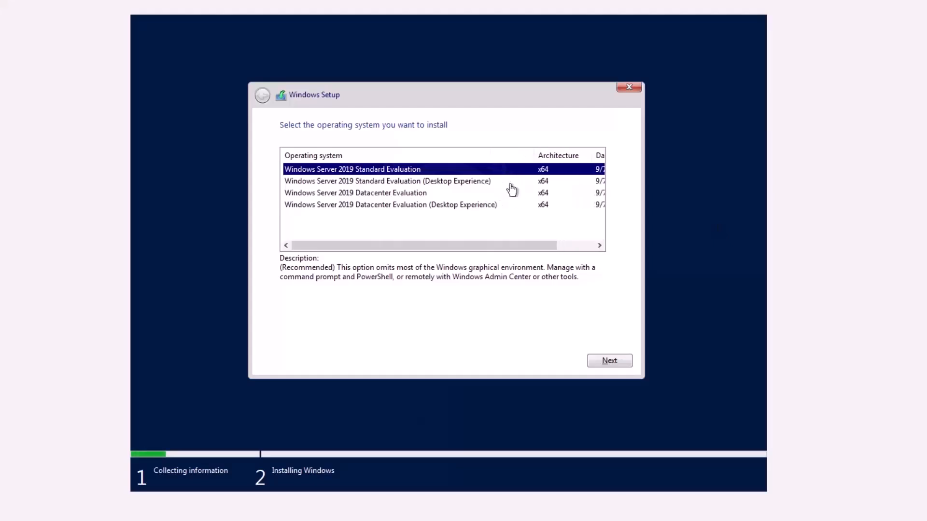
{"action": "left_click", "coordinate": [411, 207]}
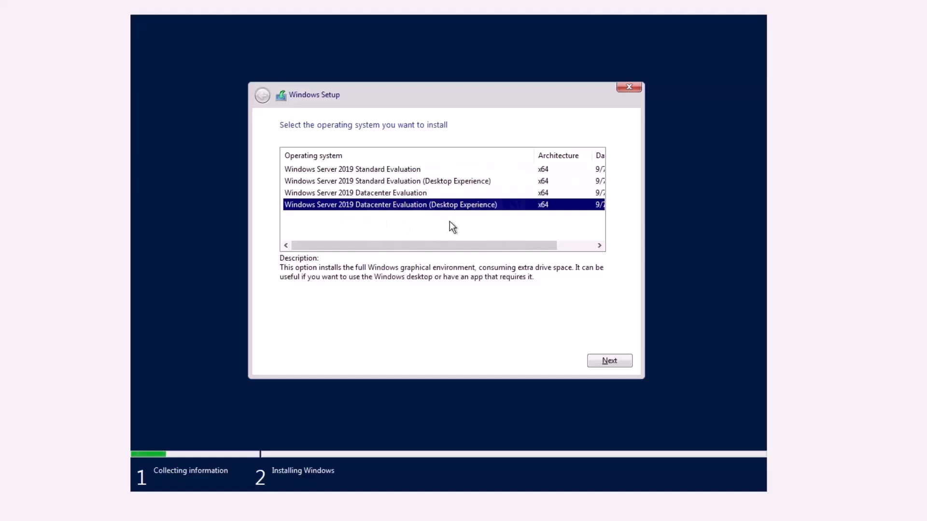
{"action": "left_click", "coordinate": [610, 360]}
Step: Read through and accept the license terms, then continue to the installation type
{"action": "scroll", "coordinate": [615, 184], "scroll_direction": "down", "scroll_amount": 3}
{"action": "left_click_drag", "start_coordinate": [614, 181], "coordinate": [623, 304]}
{"action": "left_click", "coordinate": [285, 333]}
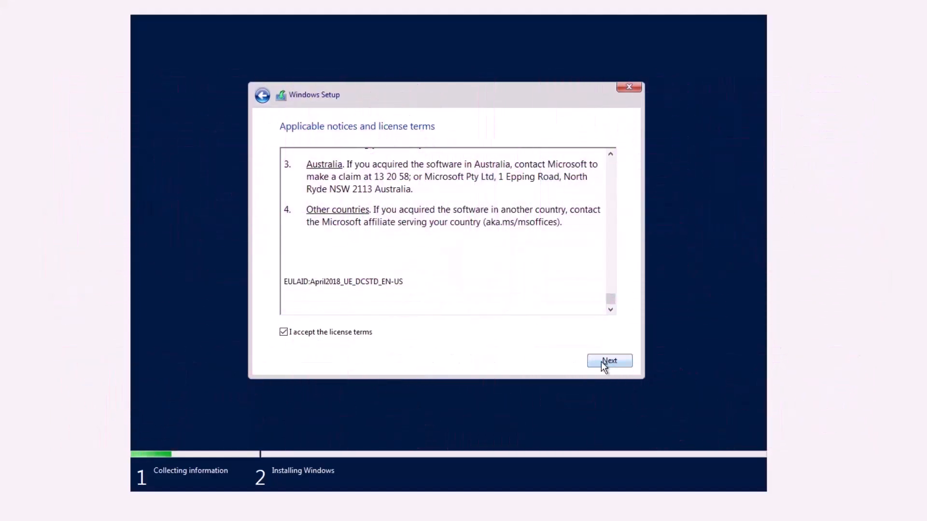
{"action": "left_click", "coordinate": [604, 366]}
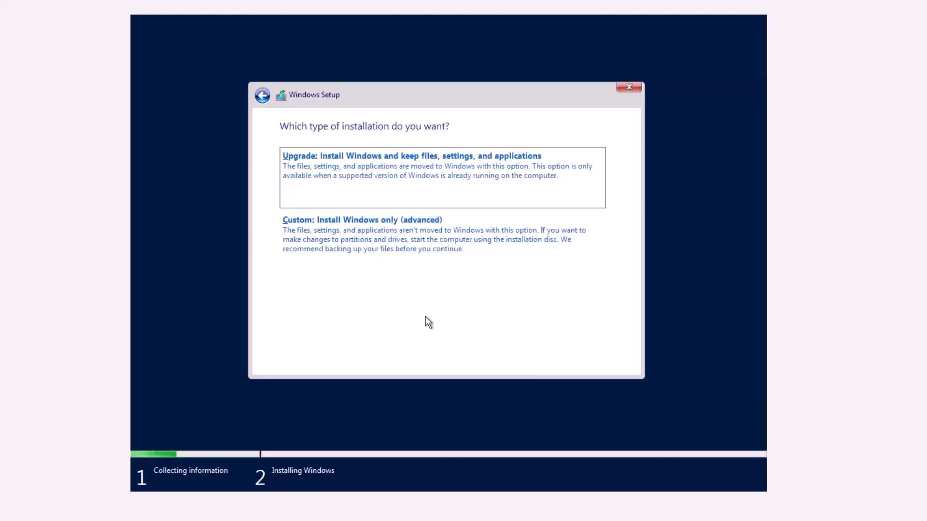
Step: Choose a Custom install and create a 51200 MB partition, allowing extra system partitions
{"action": "left_click", "coordinate": [395, 244]}
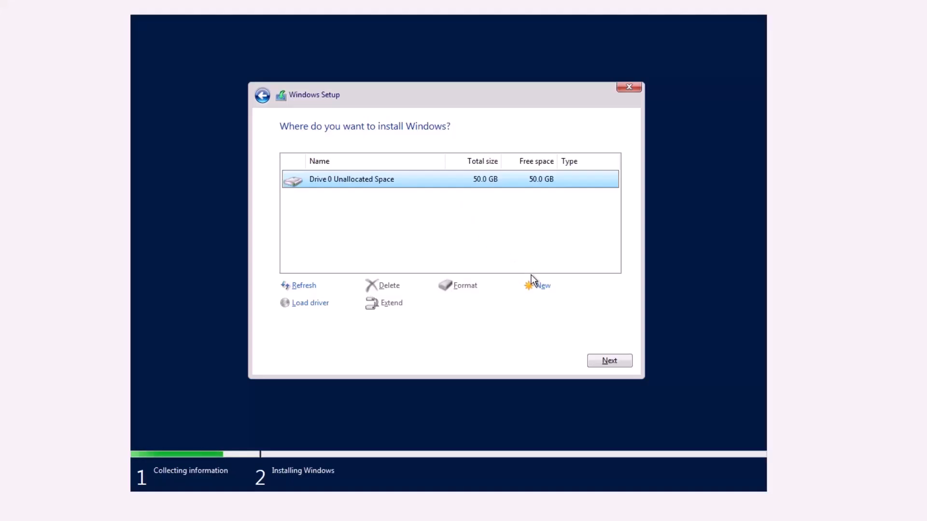
{"action": "left_click", "coordinate": [539, 287]}
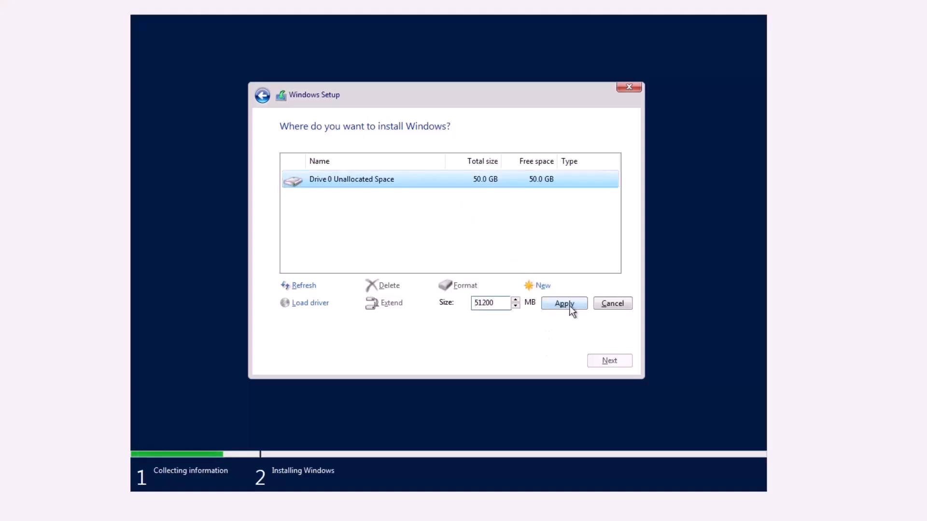
{"action": "left_click", "coordinate": [569, 305]}
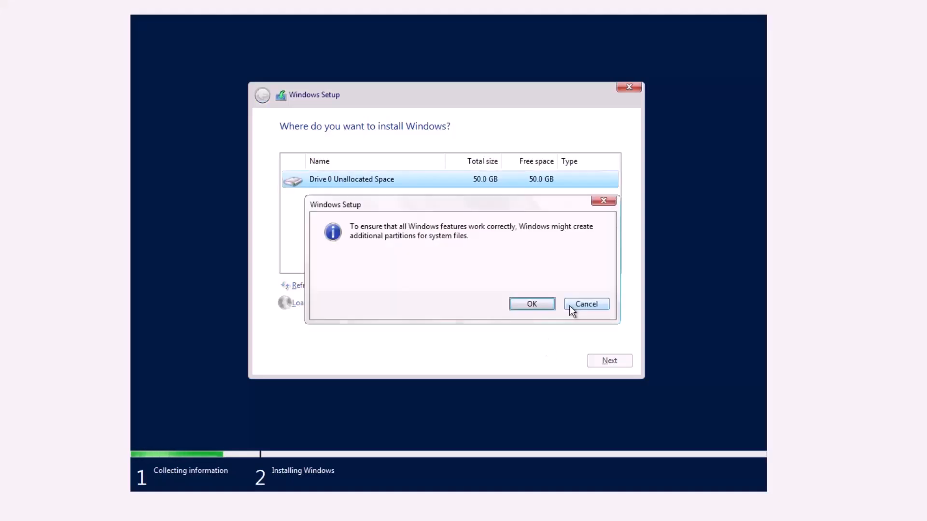
{"action": "left_click", "coordinate": [533, 305]}
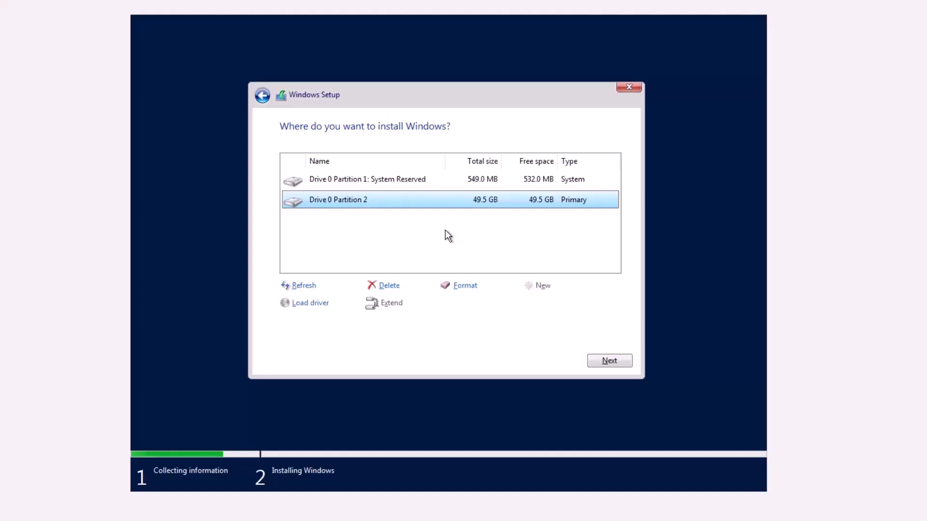
Step: Install Windows Server onto Drive 0 Partition 2
{"action": "left_click", "coordinate": [415, 180]}
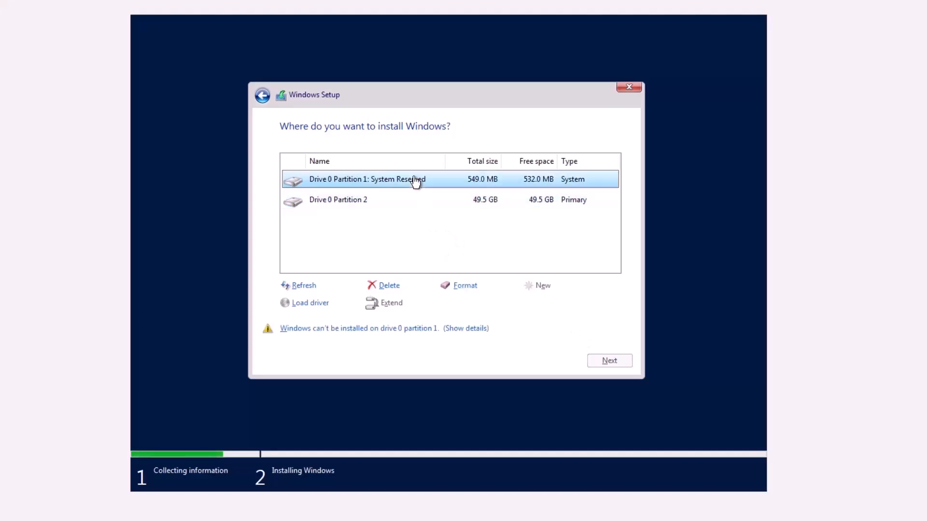
{"action": "left_click", "coordinate": [410, 199]}
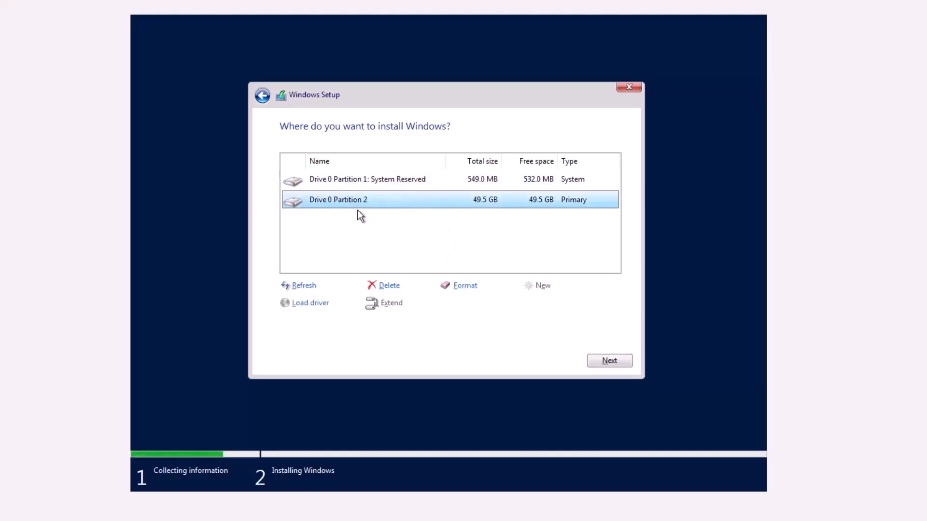
{"action": "left_click", "coordinate": [591, 360]}
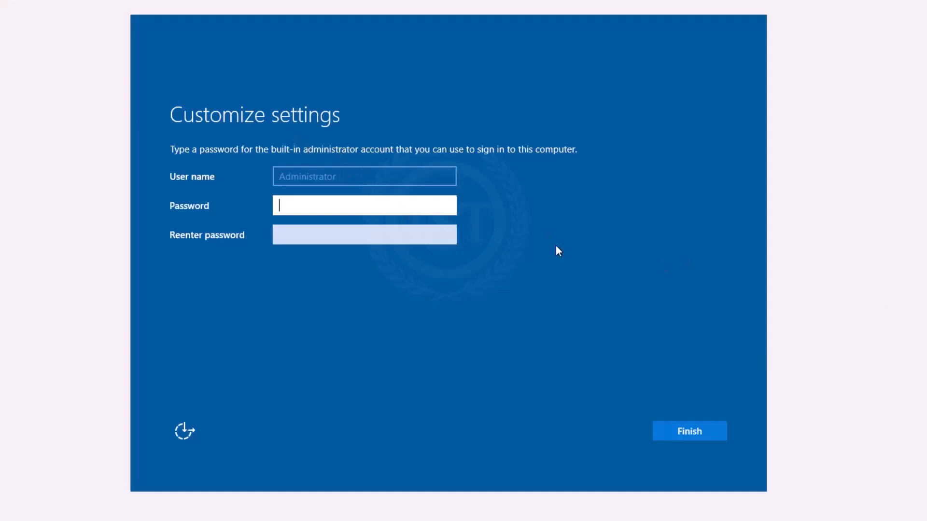
Step: Enter and confirm the Administrator password, then finish setup
{"action": "type", "text": "••••••••••"}
{"action": "key", "text": "Tab"}
{"action": "type", "text": "••••••••••"}
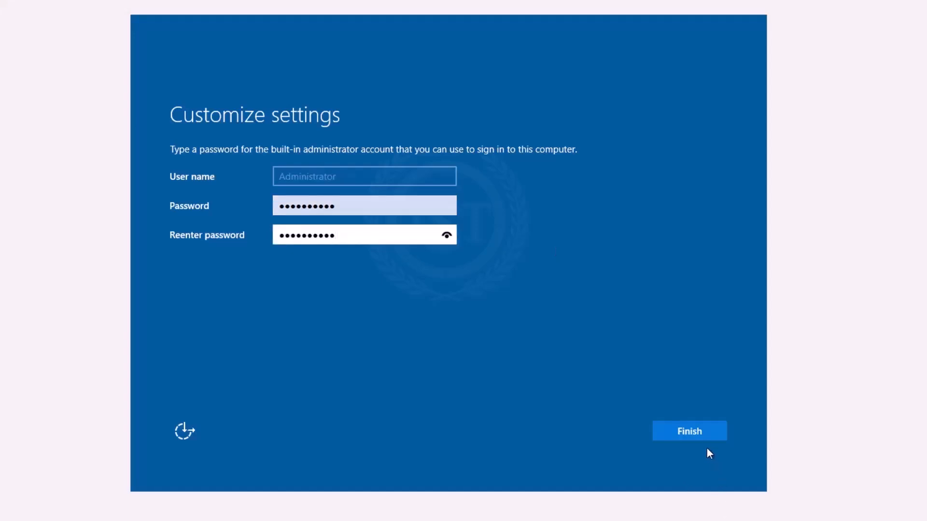
{"action": "left_click", "coordinate": [698, 433]}
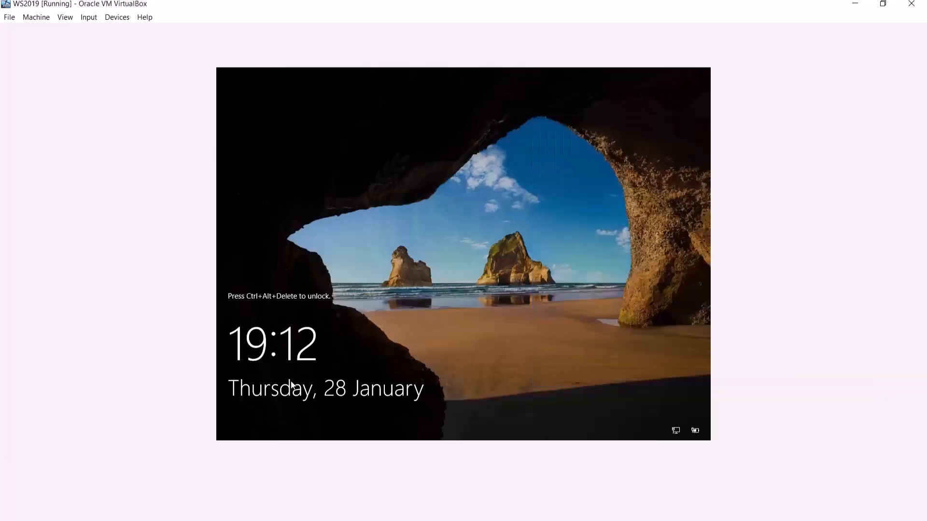
Step: Send Ctrl-Alt-Del to the guest and sign in with the Administrator password
{"action": "left_click", "coordinate": [89, 17]}
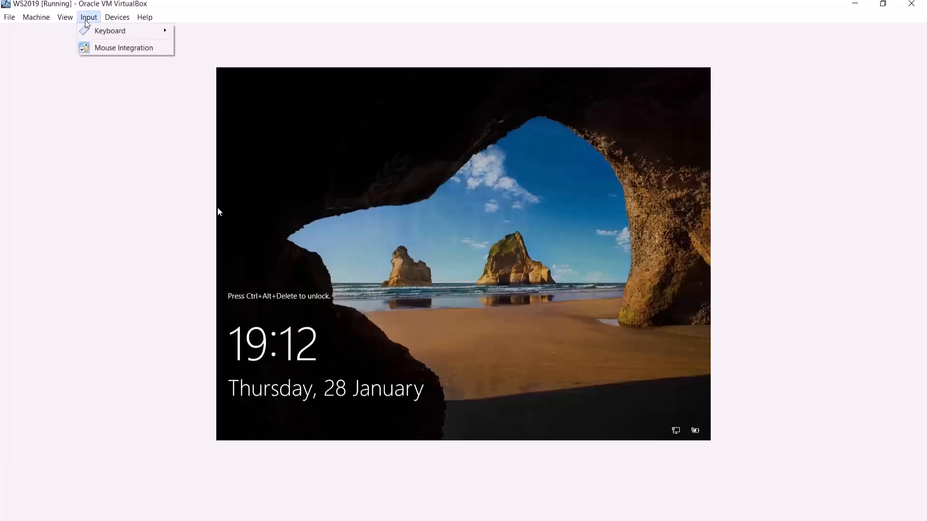
{"action": "mouse_move", "coordinate": [107, 31]}
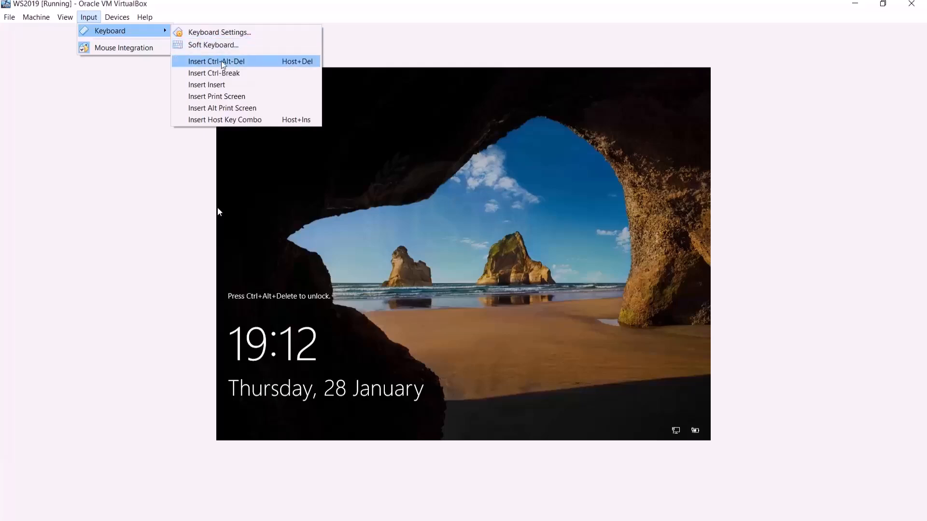
{"action": "left_click", "coordinate": [253, 65]}
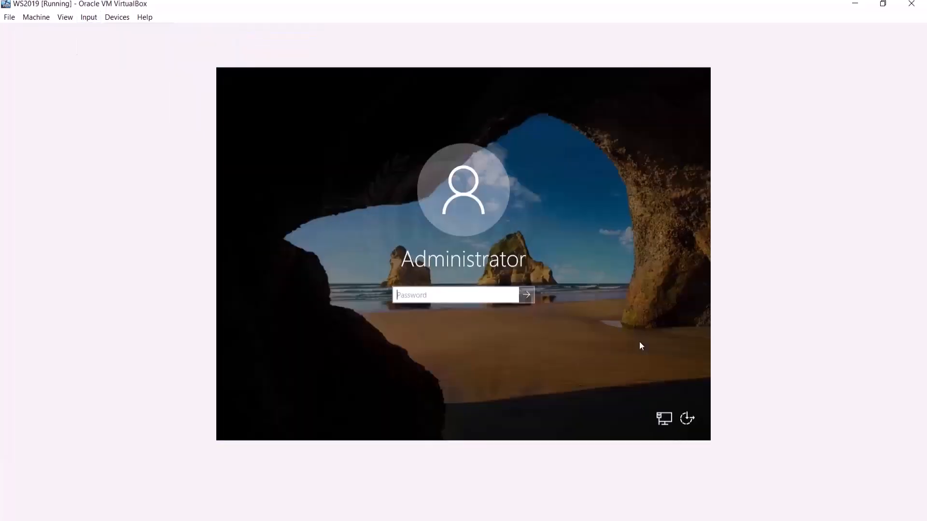
{"action": "type", "text": "***********"}
{"action": "key", "text": "Return"}
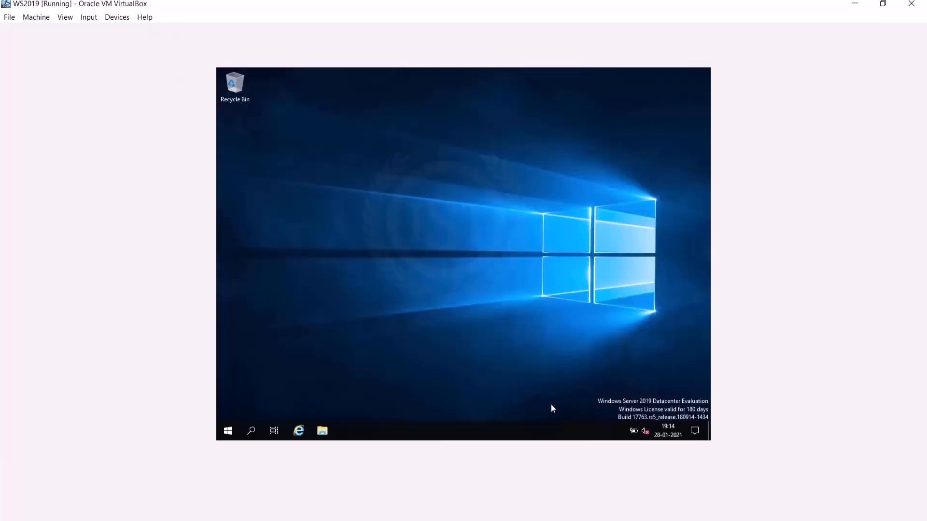
Step: Allow the PC to be discoverable on the network and dismiss the Start menu
{"action": "key", "text": "super"}
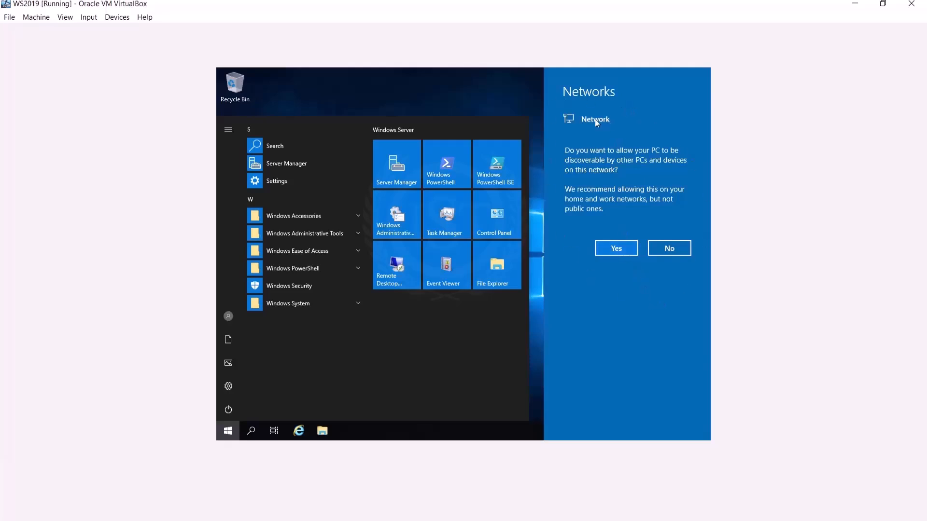
{"action": "left_click", "coordinate": [621, 250]}
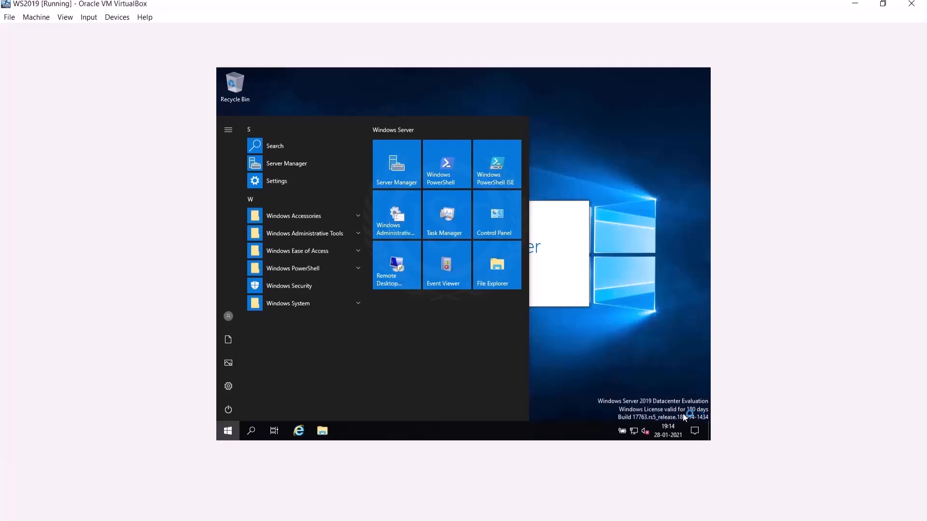
{"action": "left_click", "coordinate": [587, 360]}
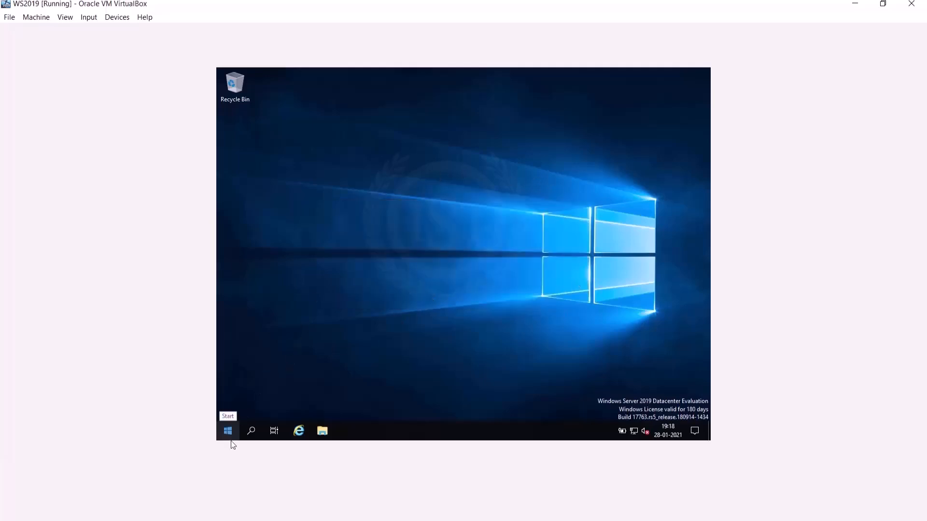
Step: Search for 'About' and open the About your PC settings, maximized
{"action": "left_click", "coordinate": [251, 432]}
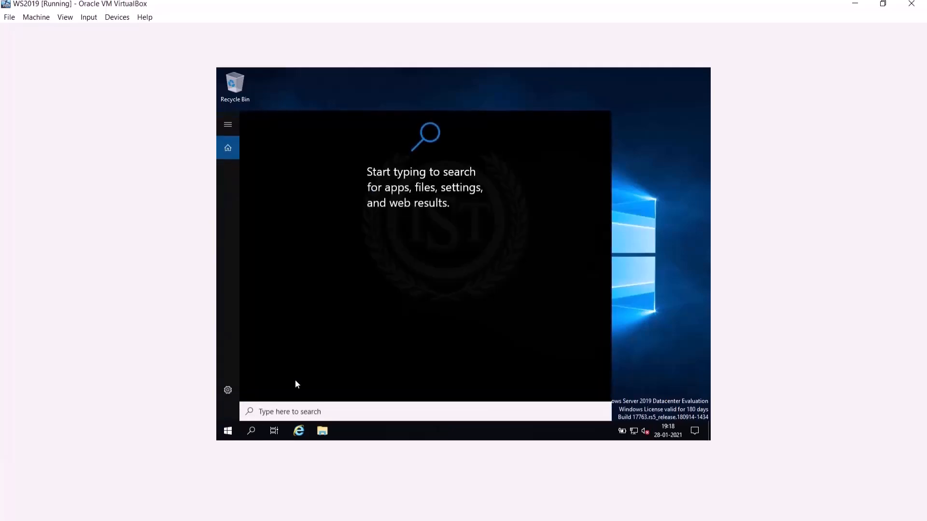
{"action": "type", "text": "About"}
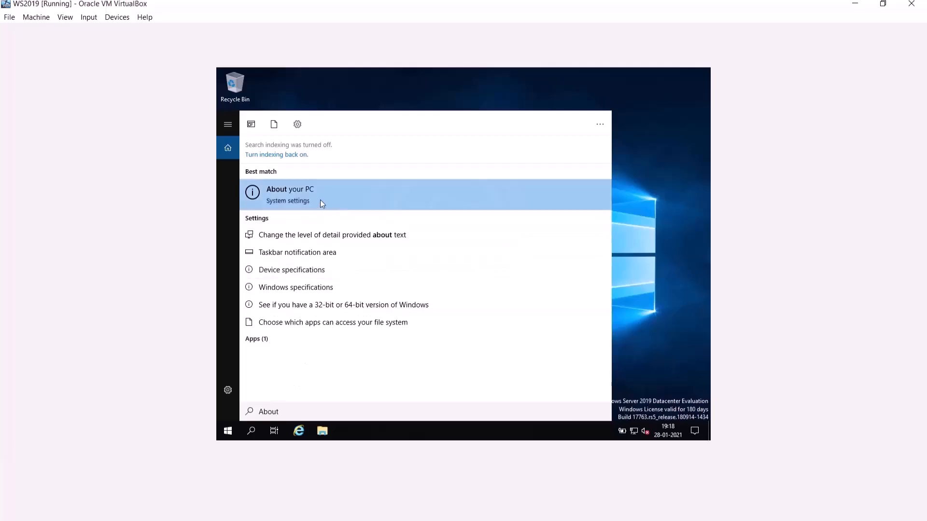
{"action": "left_click", "coordinate": [300, 199]}
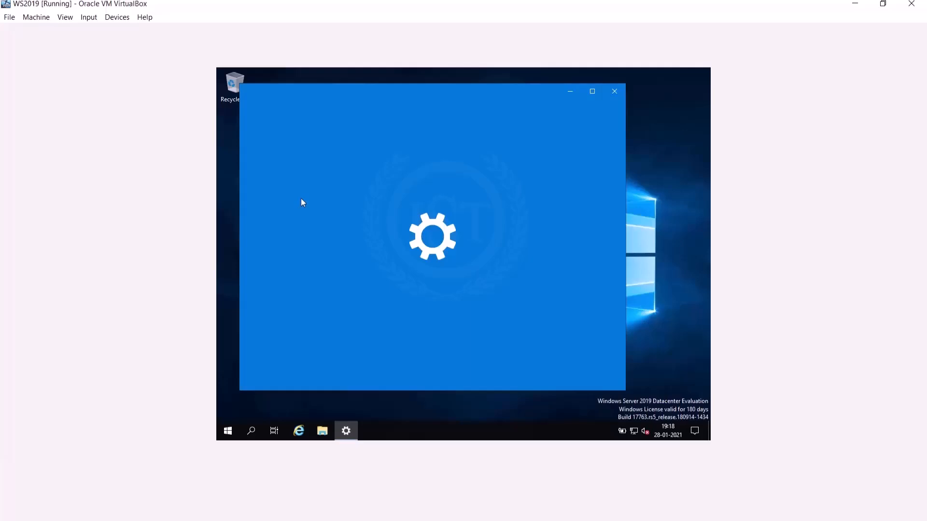
{"action": "left_click", "coordinate": [594, 93]}
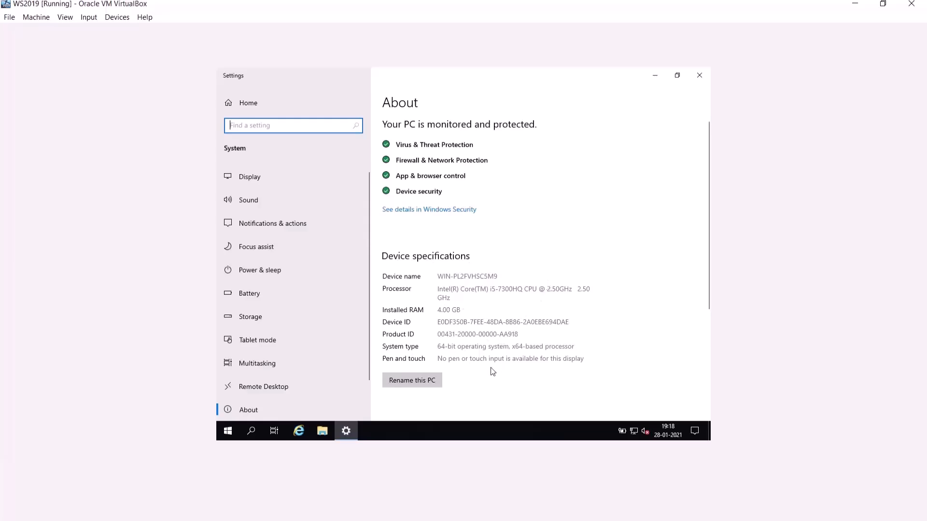
Step: Rename the PC to PREDATOR-DC, choose Restart later, and close Settings
{"action": "left_click", "coordinate": [431, 380]}
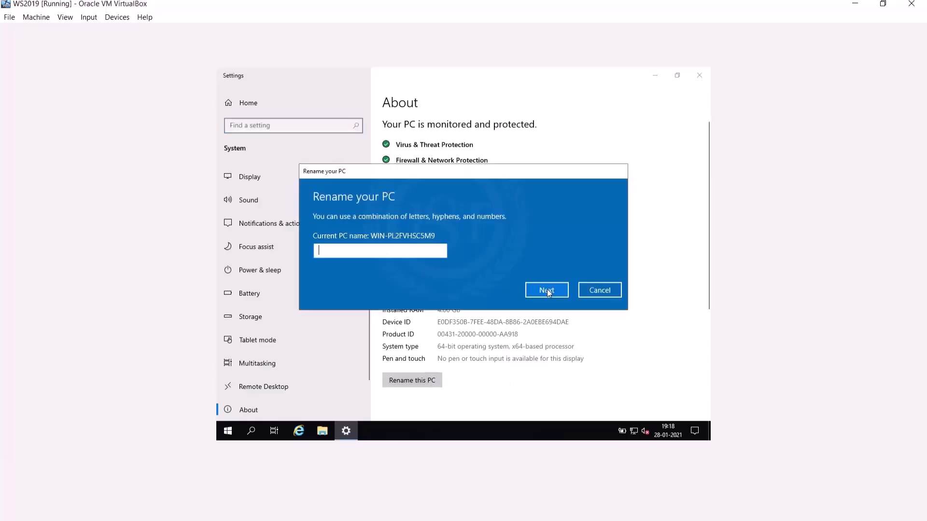
{"action": "type", "text": "PREDATOR-DC"}
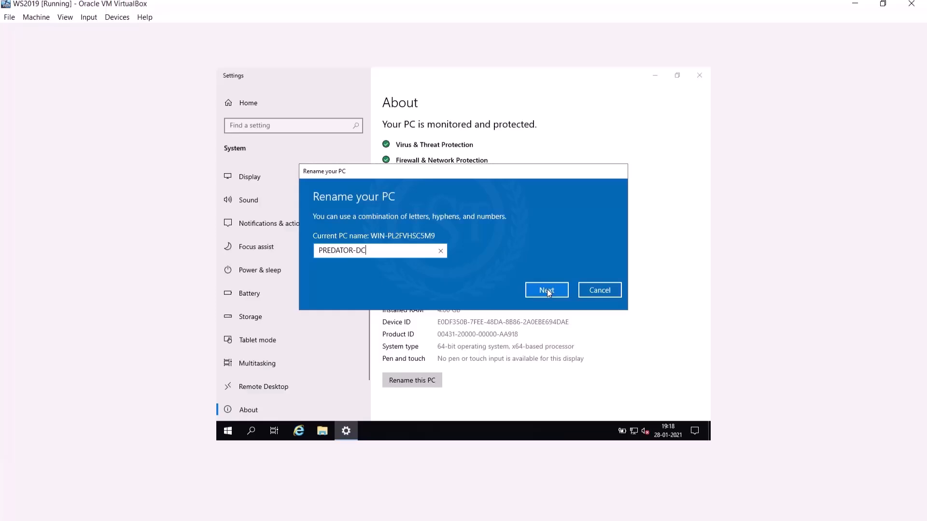
{"action": "left_click", "coordinate": [548, 291]}
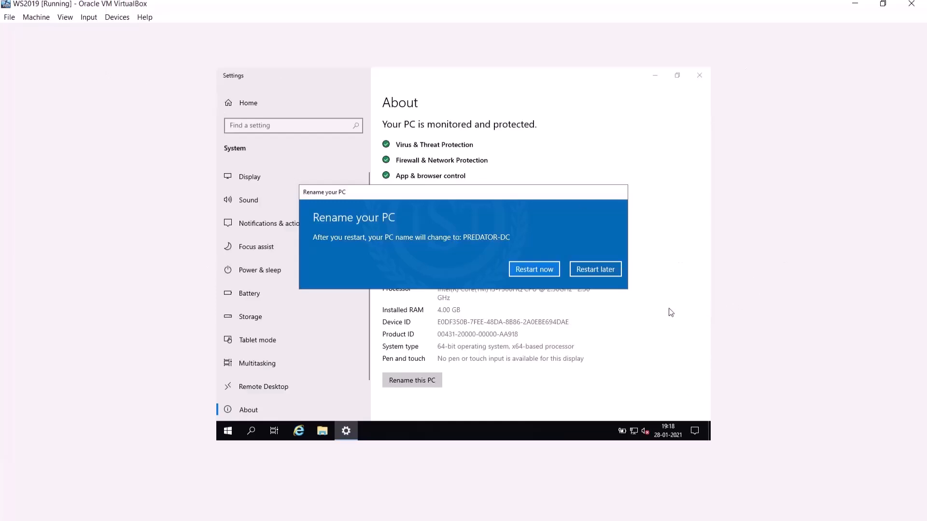
{"action": "left_click", "coordinate": [598, 274]}
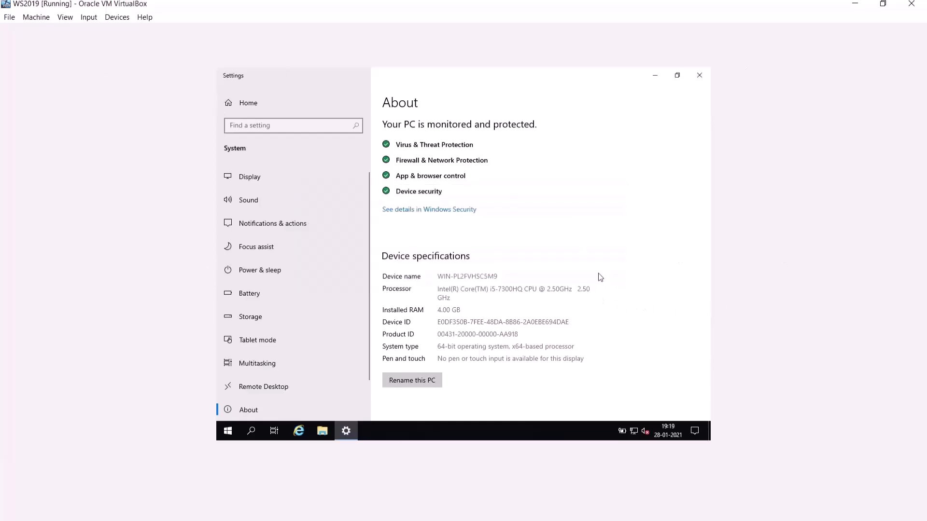
{"action": "left_click", "coordinate": [700, 76]}
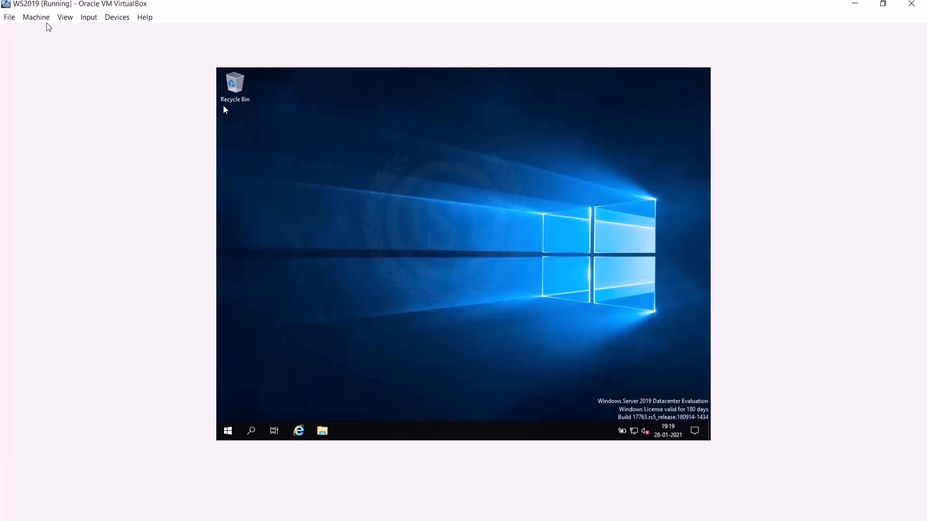
Step: Insert the Guest Additions CD image and launch VBoxWindowsAdditions from drive D:
{"action": "left_click", "coordinate": [88, 22]}
{"action": "mouse_move", "coordinate": [117, 17]}
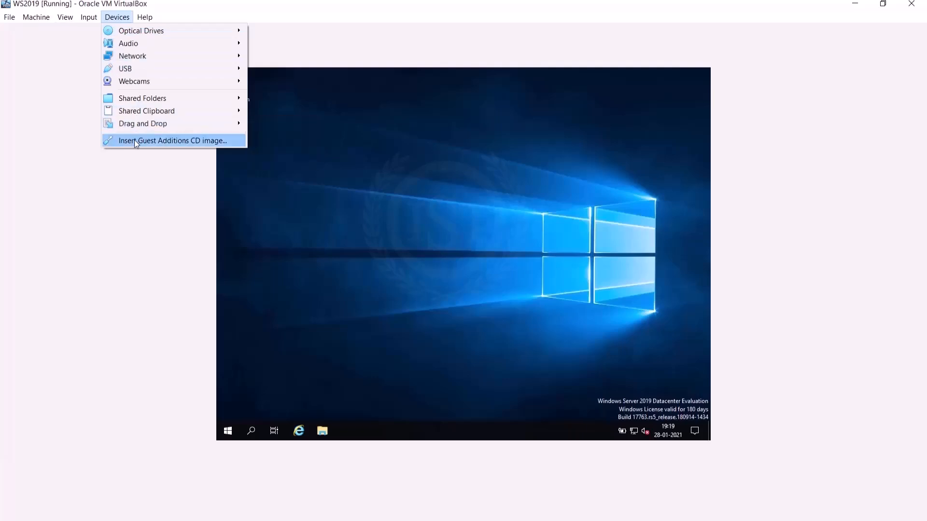
{"action": "left_click", "coordinate": [186, 141]}
{"action": "left_click", "coordinate": [323, 431]}
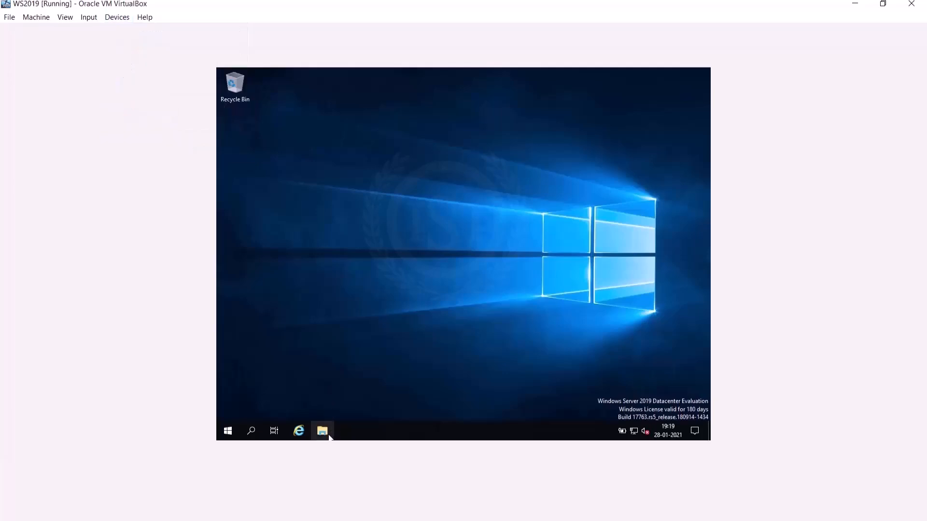
{"action": "double_click", "coordinate": [534, 300]}
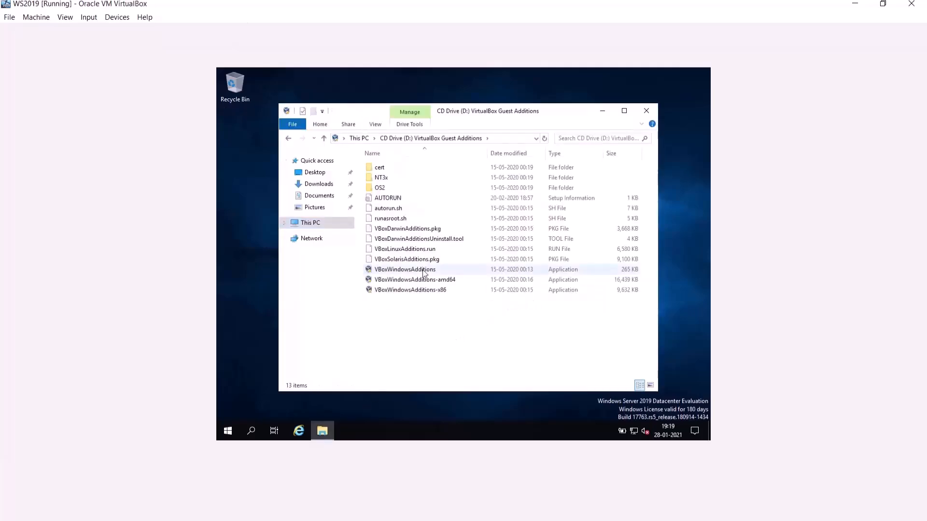
{"action": "double_click", "coordinate": [423, 271]}
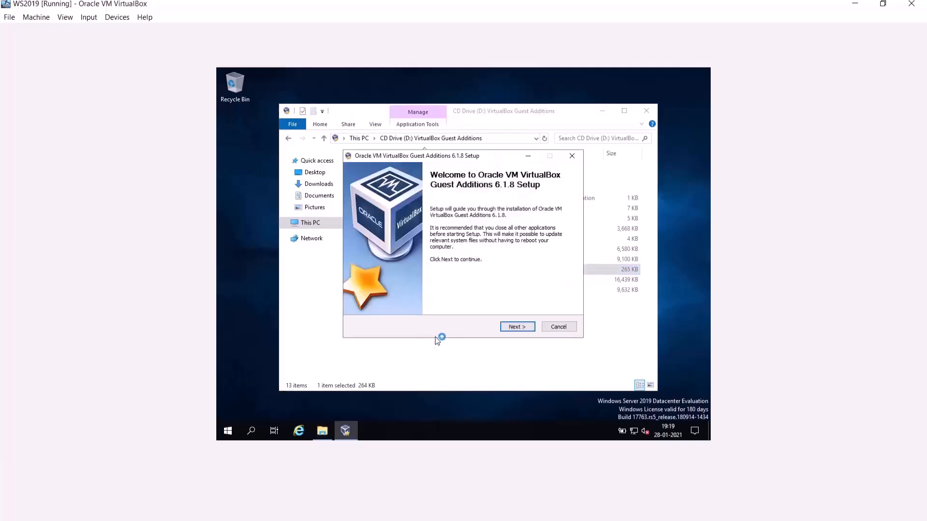
Step: Install Guest Additions 6.1.8 with default settings and reboot the guest
{"action": "left_click", "coordinate": [514, 325]}
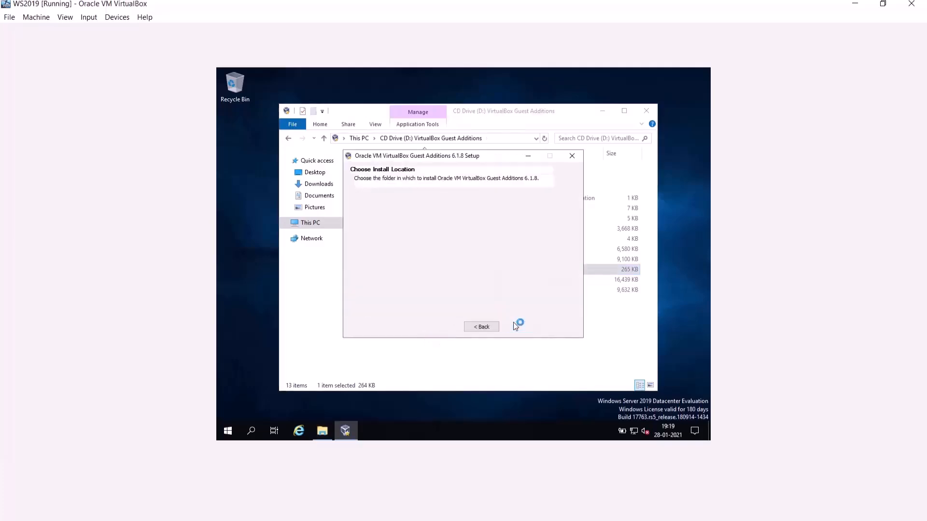
{"action": "left_click", "coordinate": [514, 327]}
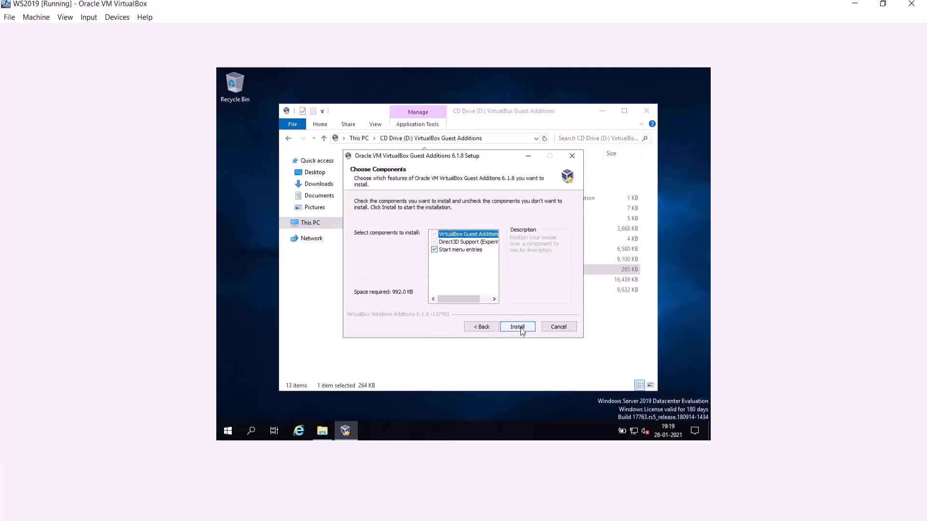
{"action": "left_click", "coordinate": [521, 327]}
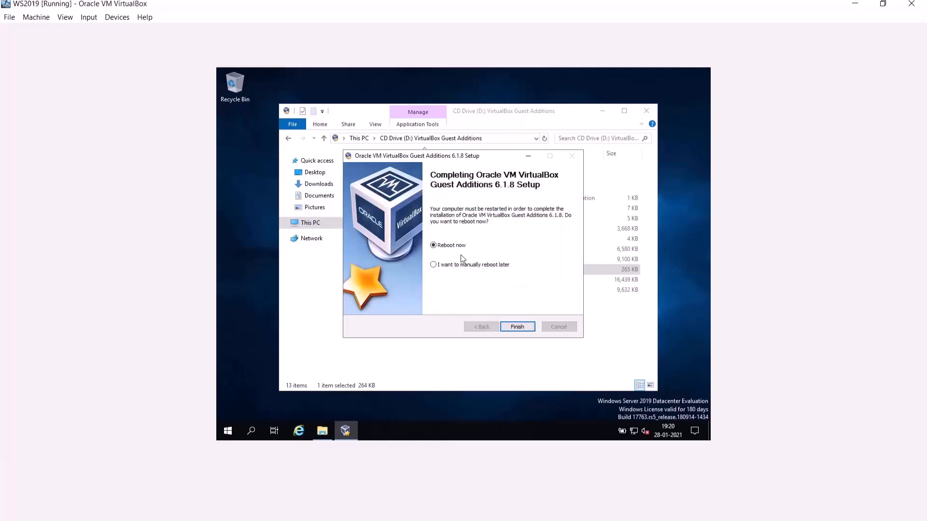
{"action": "left_click", "coordinate": [512, 326]}
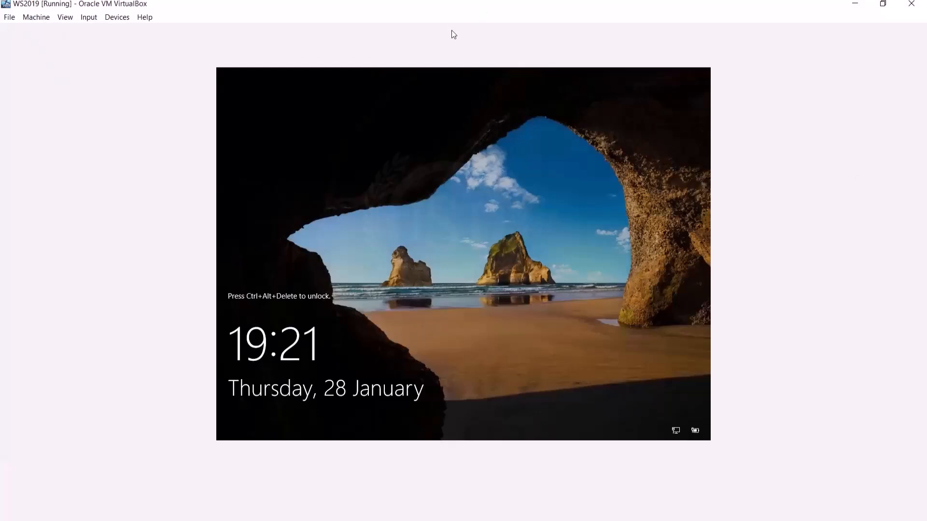
Step: Send Ctrl-Alt-Del to the restarted guest and sign in with the account password
{"action": "left_click", "coordinate": [93, 19]}
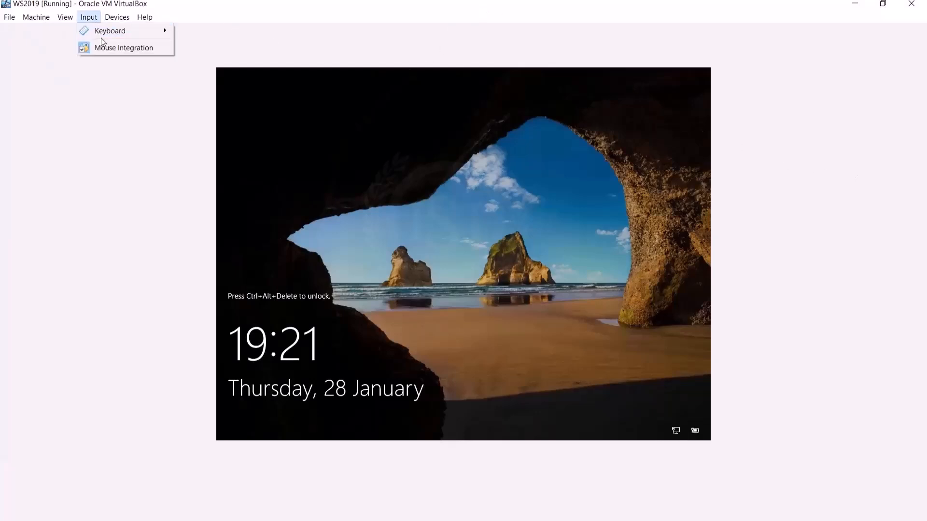
{"action": "mouse_move", "coordinate": [133, 32]}
{"action": "left_click", "coordinate": [207, 61]}
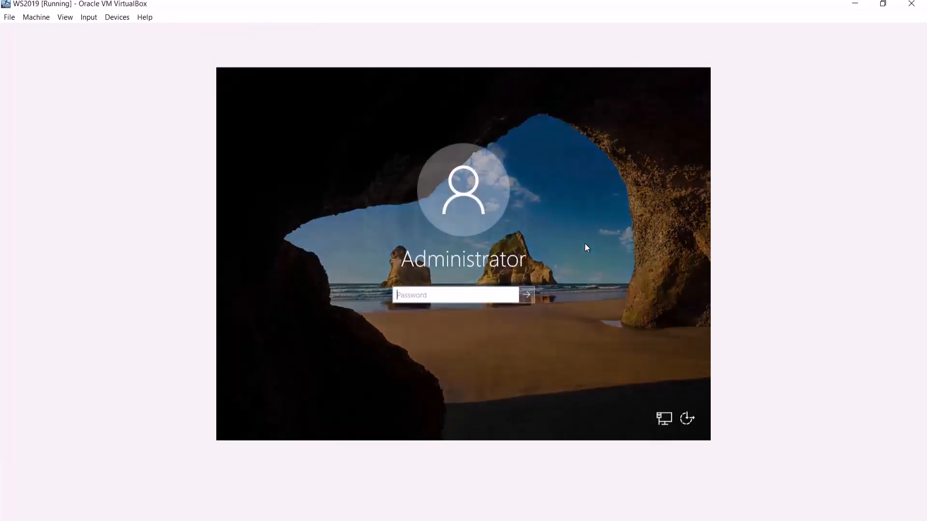
{"action": "type", "text": "Password1"}
{"action": "key", "text": "Return"}
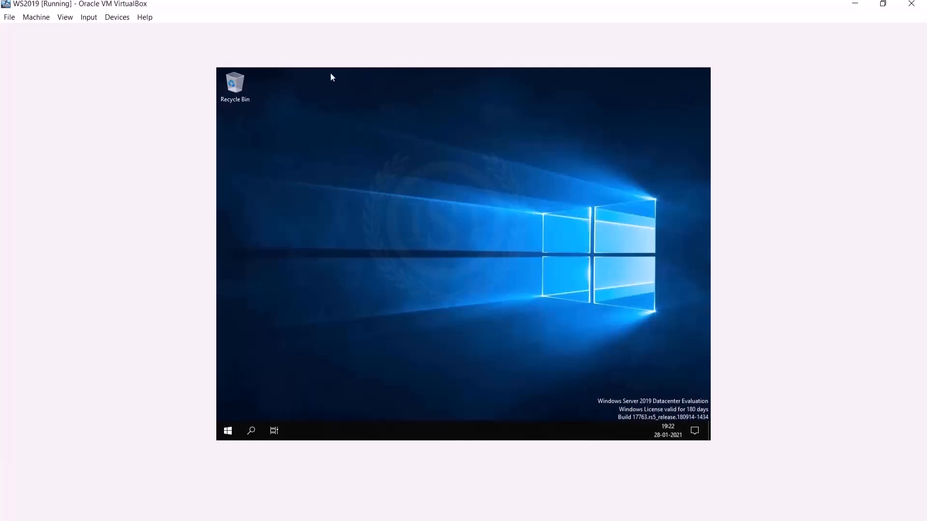
Step: Switch the VM to Full-screen Mode
{"action": "left_click", "coordinate": [65, 18]}
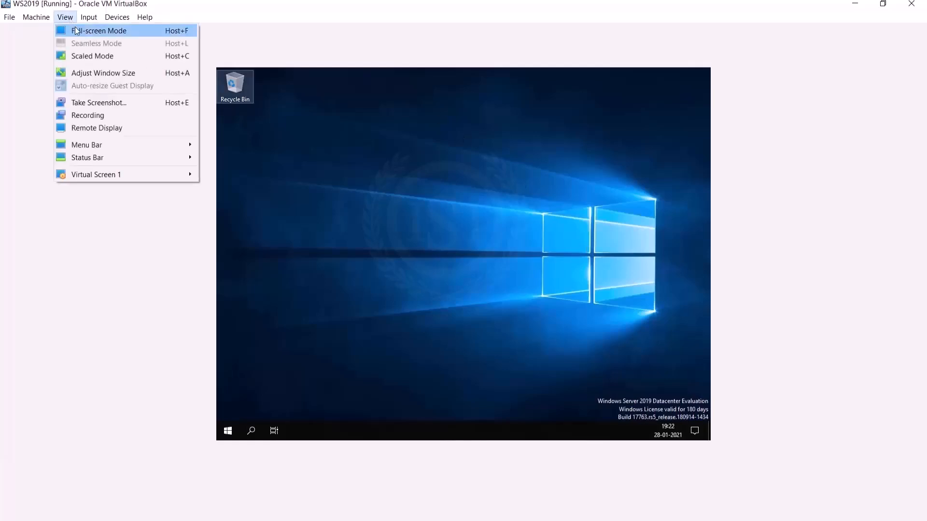
{"action": "left_click", "coordinate": [94, 29]}
{"action": "left_click", "coordinate": [434, 301]}
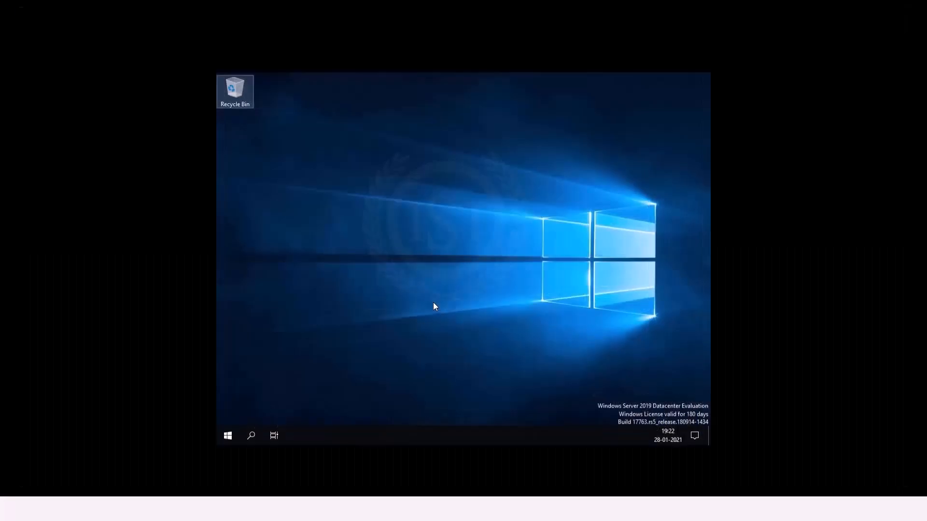